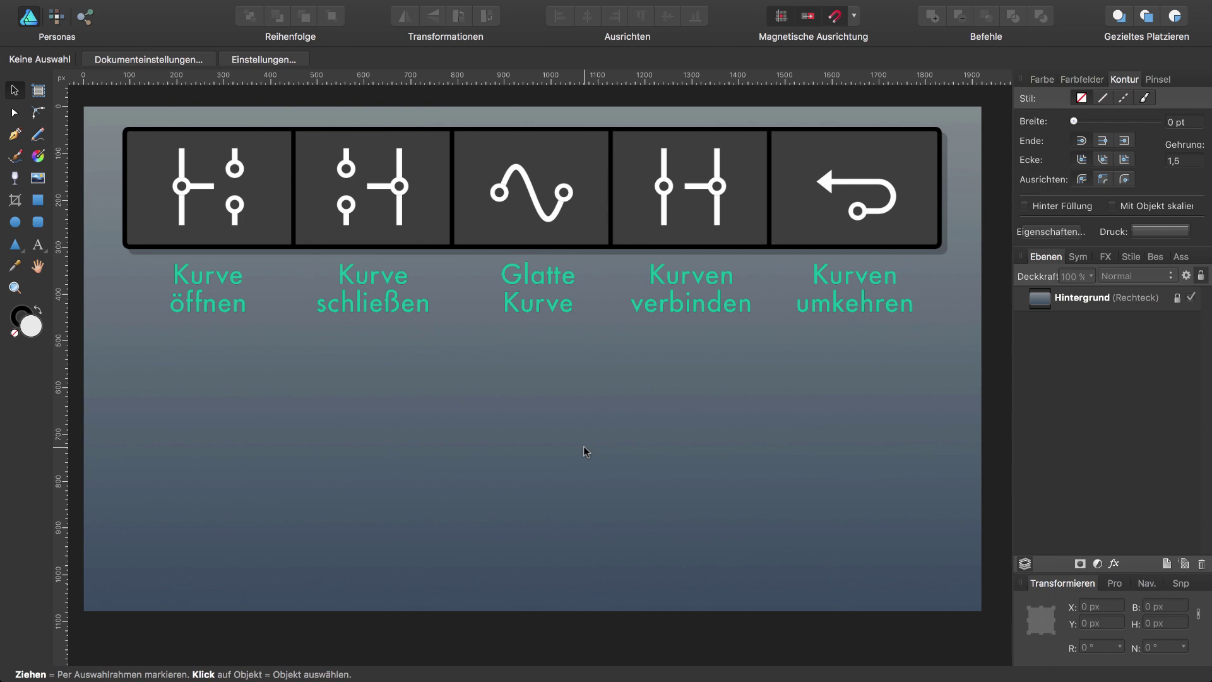
Choose the Ellipse Tool on the empty canvas so a circle can be drawn.
{"action": "left_click", "coordinate": [15, 222]}
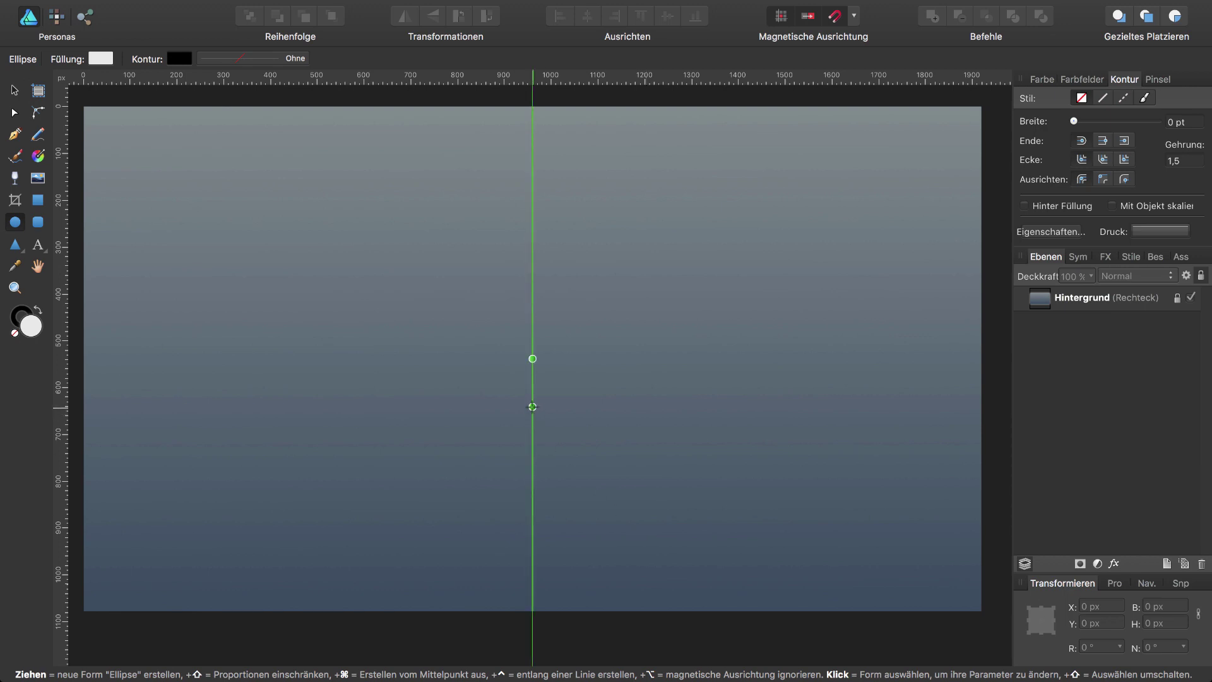
Draw a 300 px circle from the canvas centre with no fill and a white stroke.
{"action": "left_click_drag", "start_coordinate": [533, 406], "coordinate": [602, 476]}
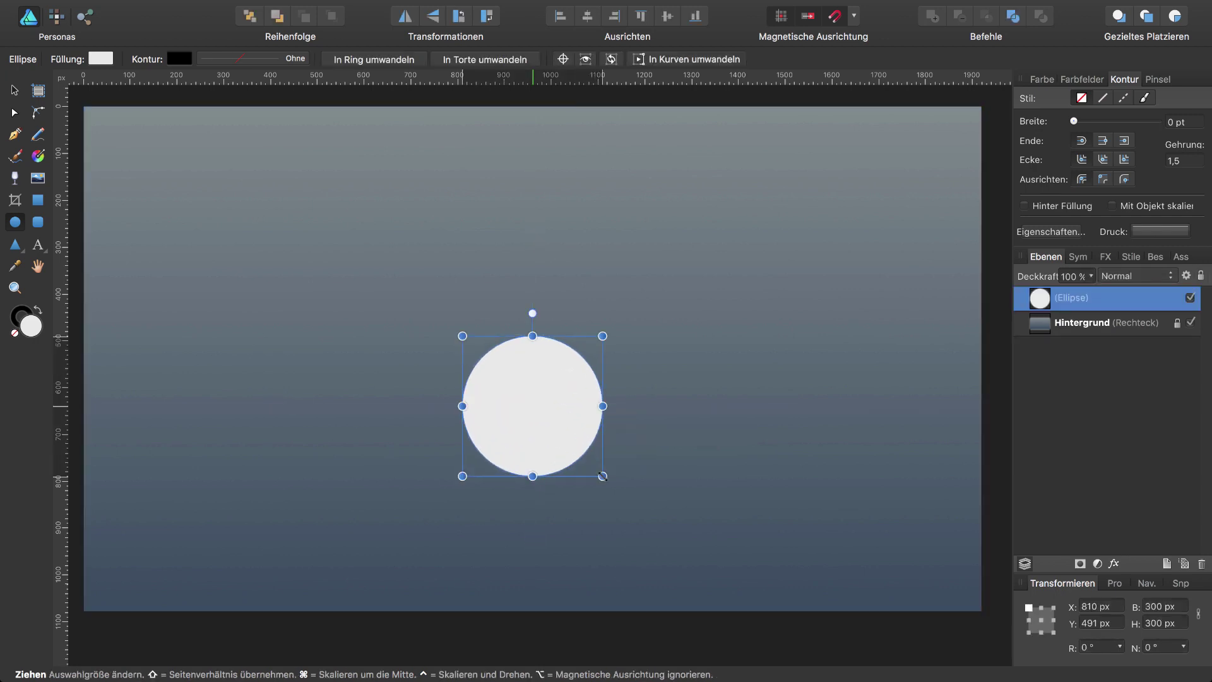
{"action": "left_click", "coordinate": [14, 333]}
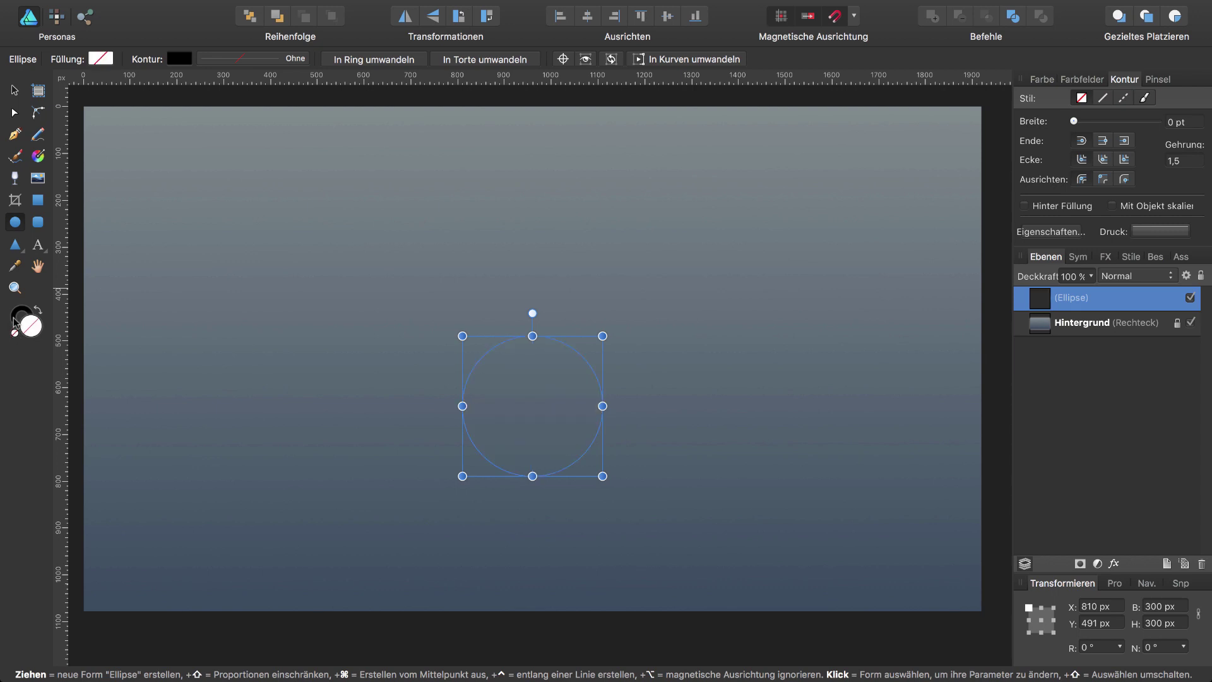
{"action": "left_click", "coordinate": [1081, 79]}
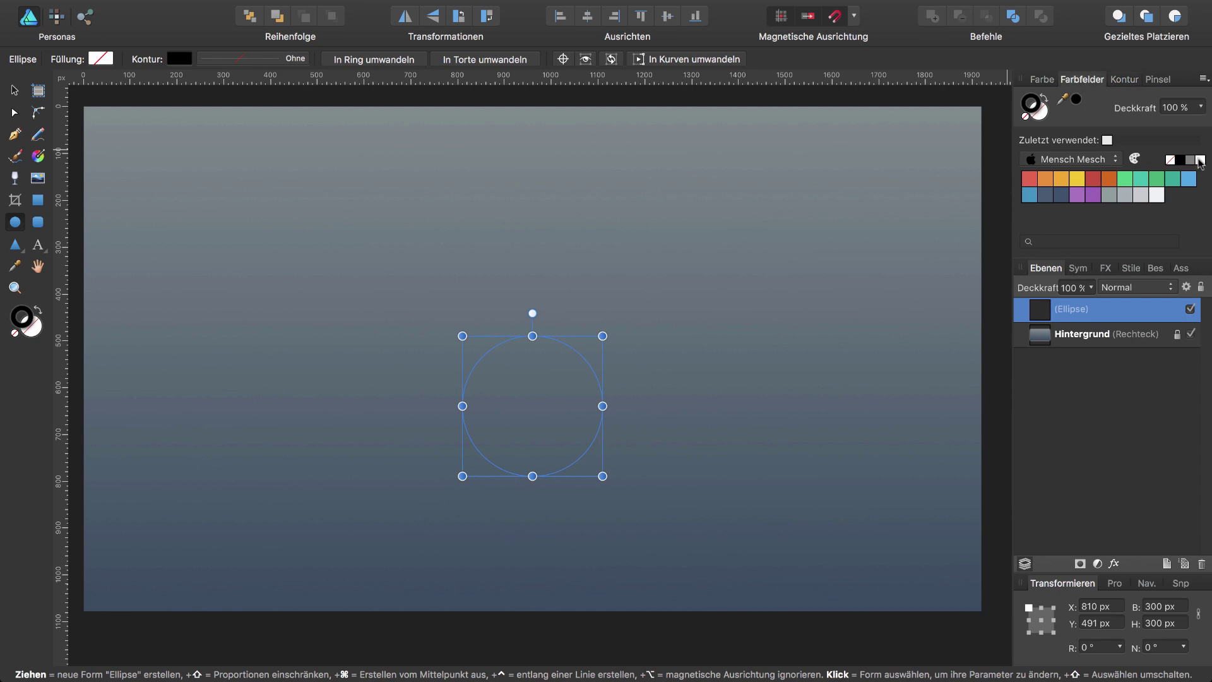
{"action": "left_click", "coordinate": [1200, 160]}
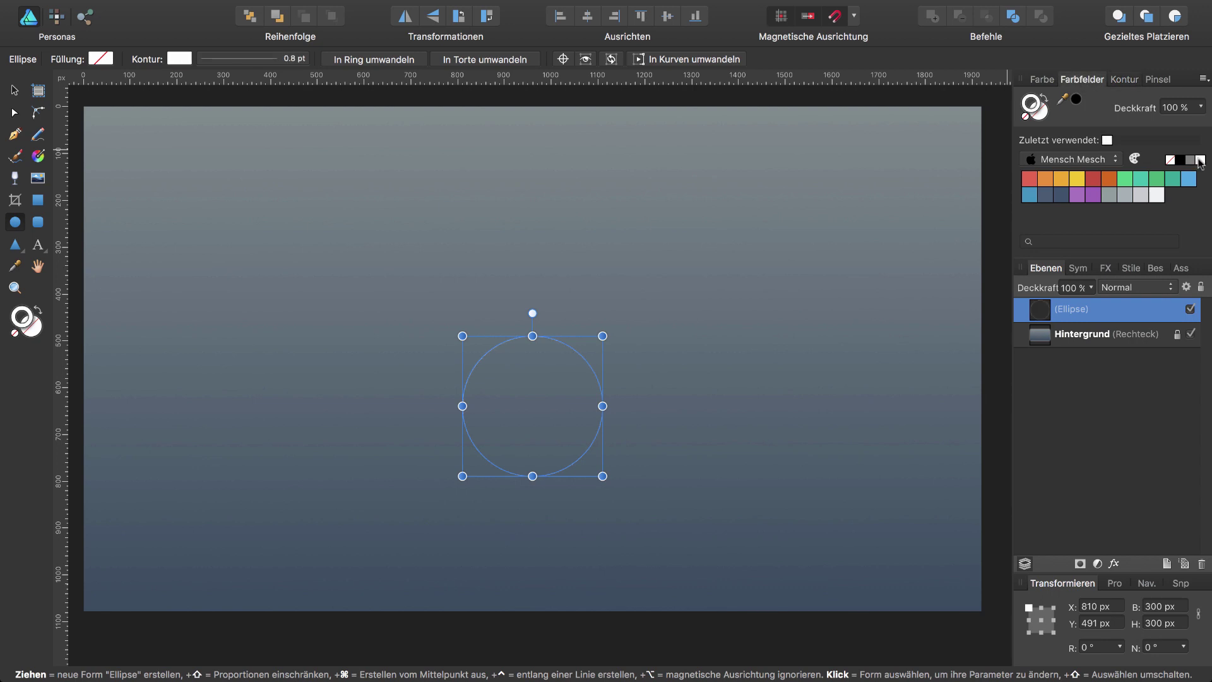
{"action": "left_click", "coordinate": [1127, 79]}
Set the circle's stroke width to 8.5 pt and convert it to curves.
{"action": "left_click_drag", "start_coordinate": [1089, 124], "coordinate": [1108, 125]}
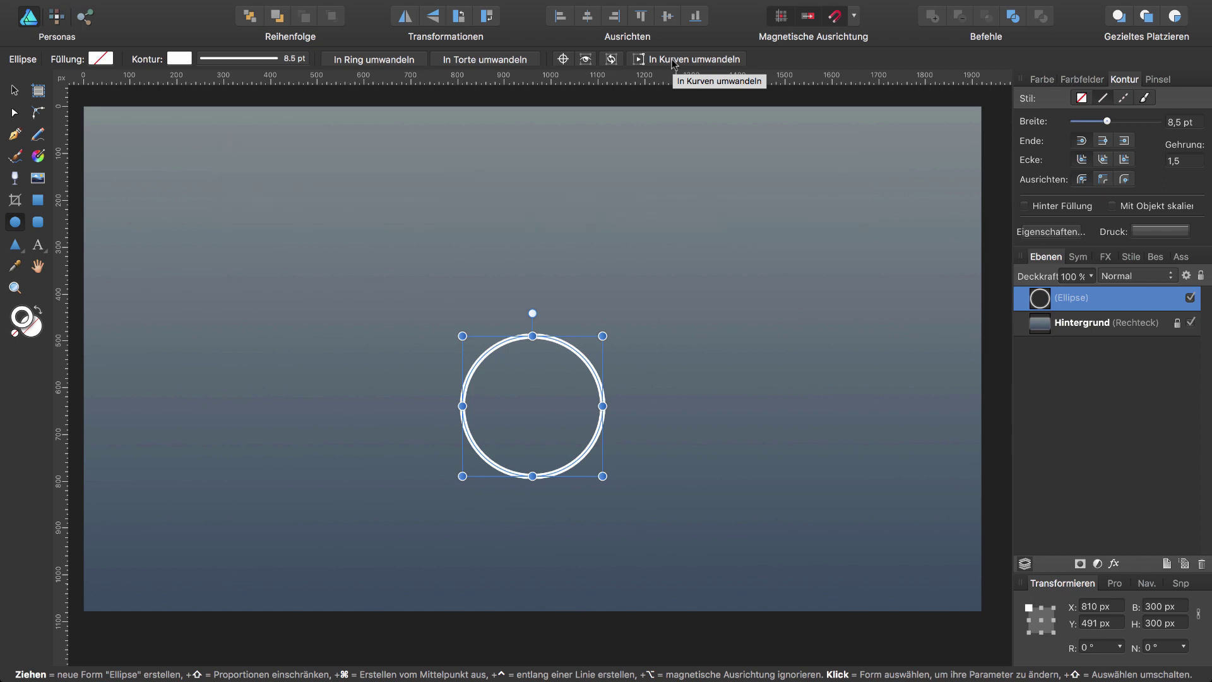
{"action": "left_click", "coordinate": [674, 60]}
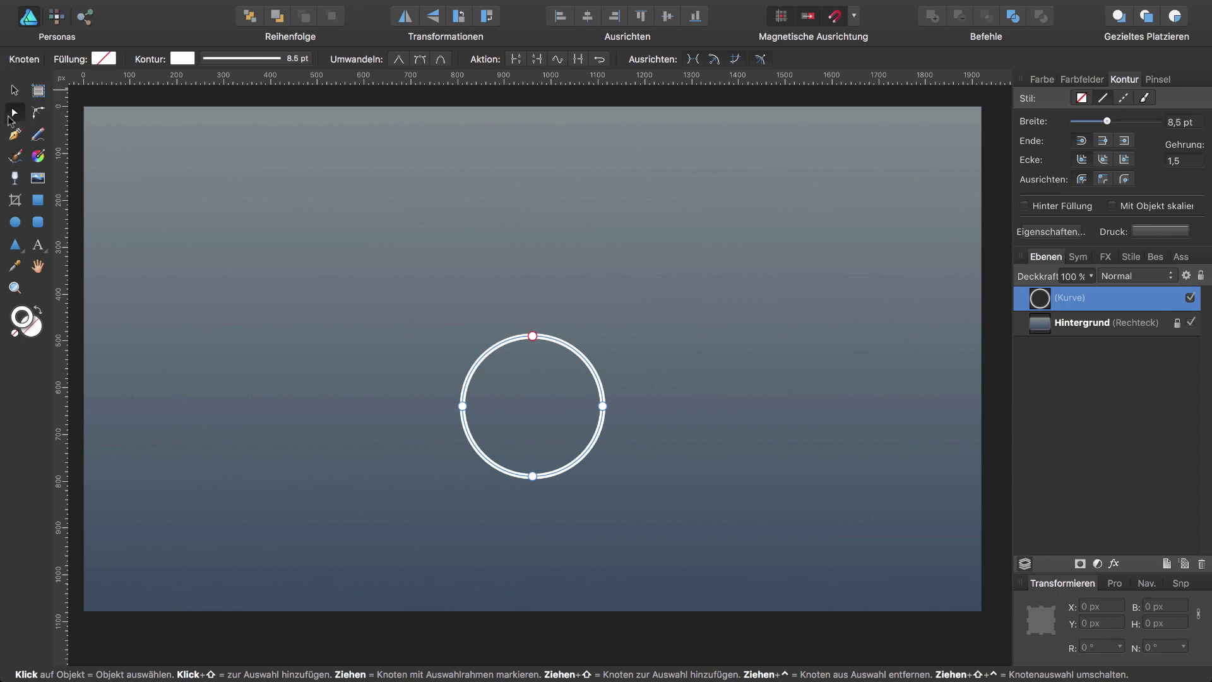
Select the circle's right node with the Node Tool and apply Break Curve there.
{"action": "left_click", "coordinate": [603, 406]}
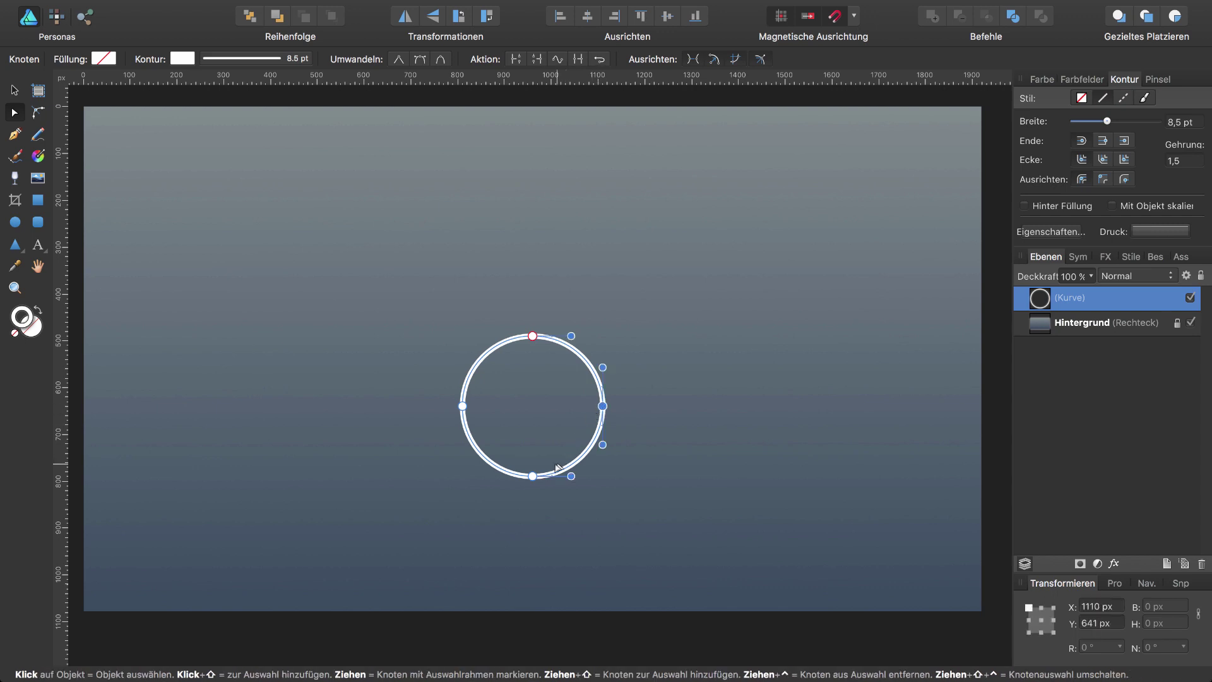
{"action": "left_click", "coordinate": [534, 477]}
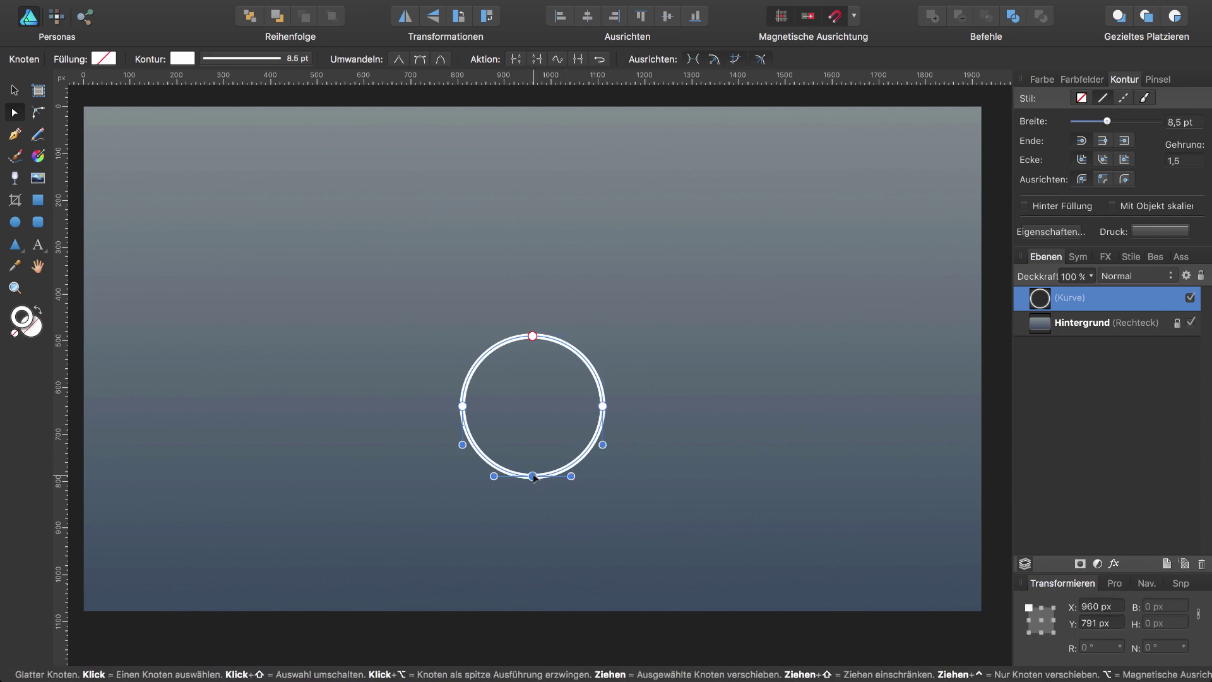
{"action": "left_click", "coordinate": [461, 406]}
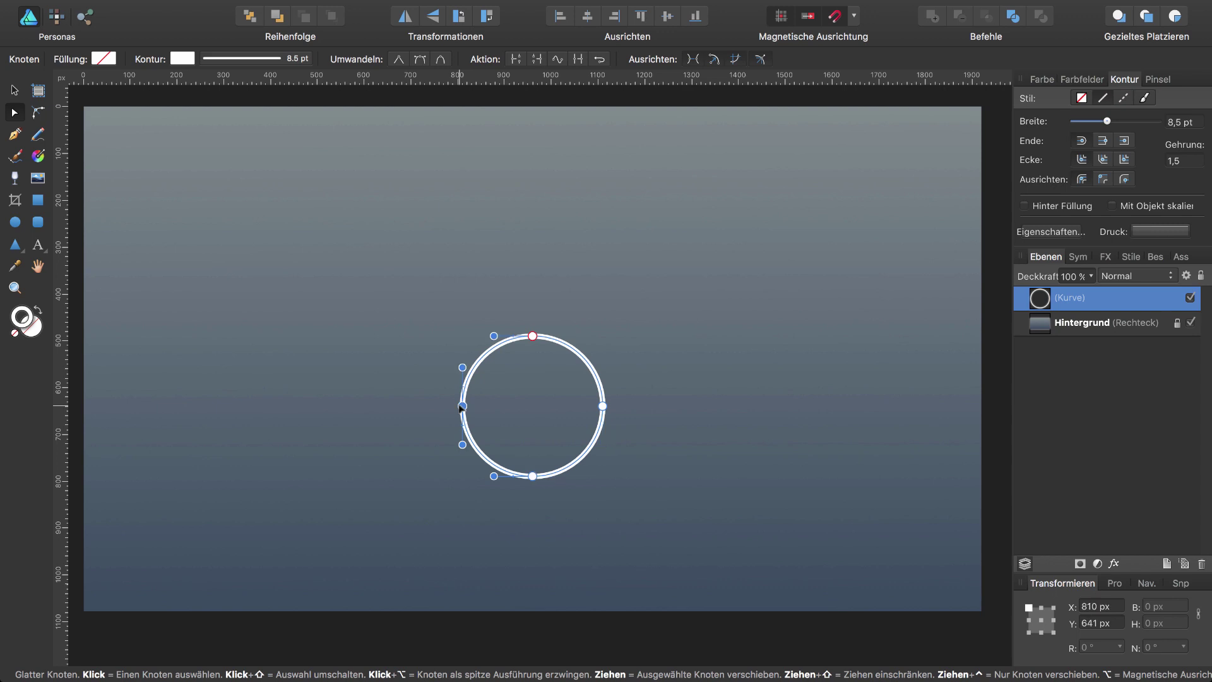
{"action": "left_click", "coordinate": [532, 336]}
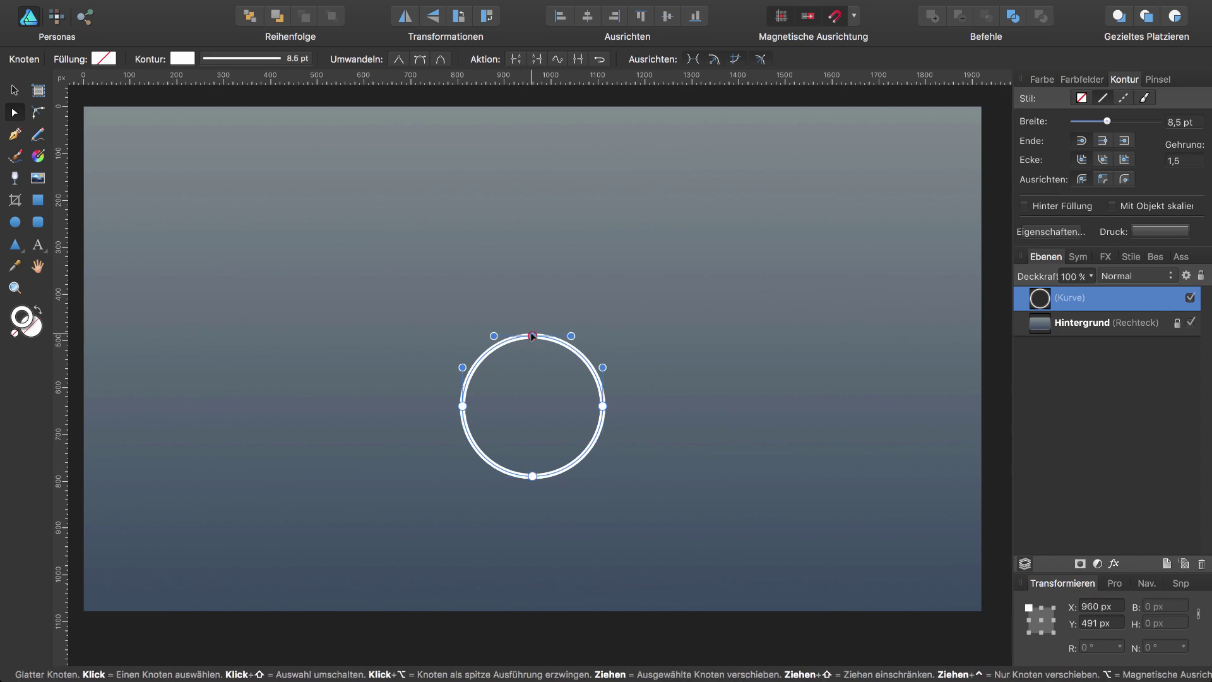
{"action": "left_click", "coordinate": [603, 406]}
{"action": "left_click", "coordinate": [517, 60]}
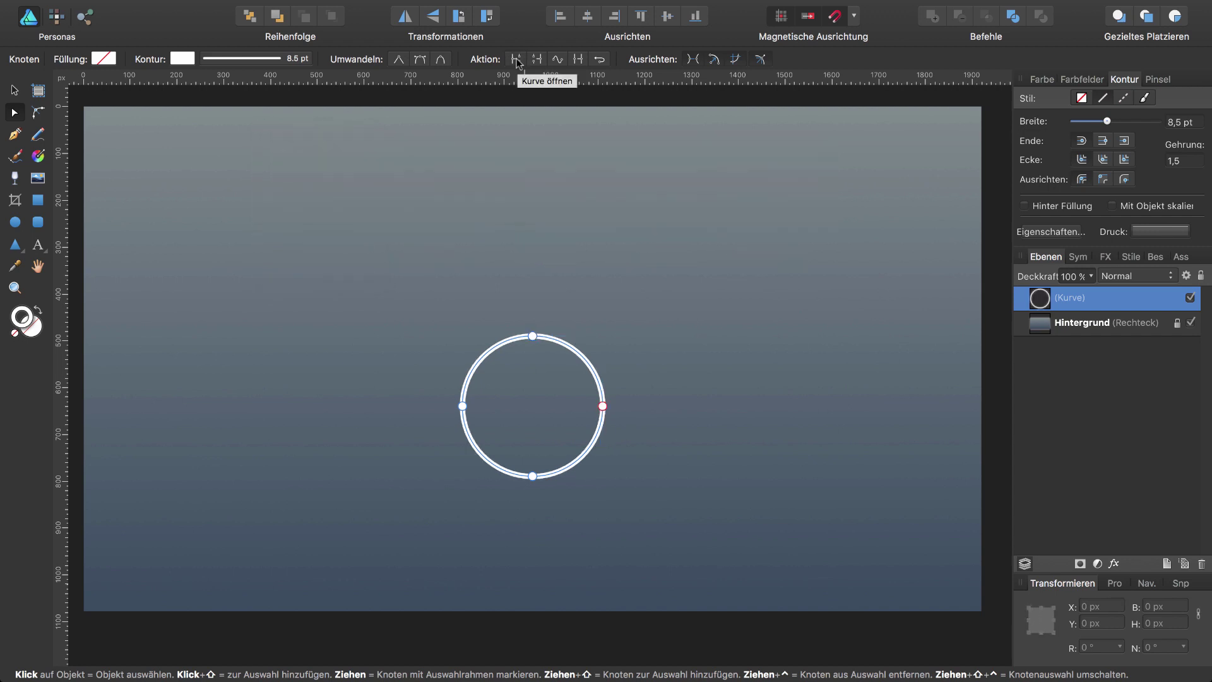
Delete the right-hand nodes so only the left half-circle arc (150 × 300 px) remains.
{"action": "left_click", "coordinate": [603, 407]}
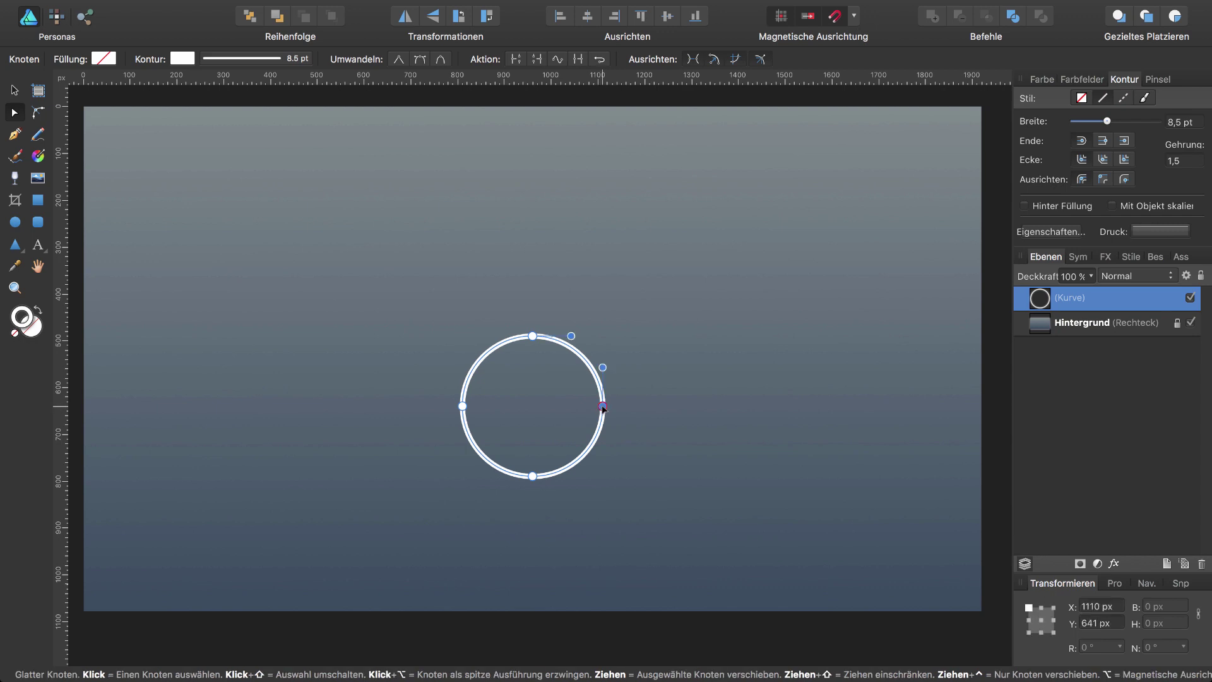
{"action": "key", "text": "Delete"}
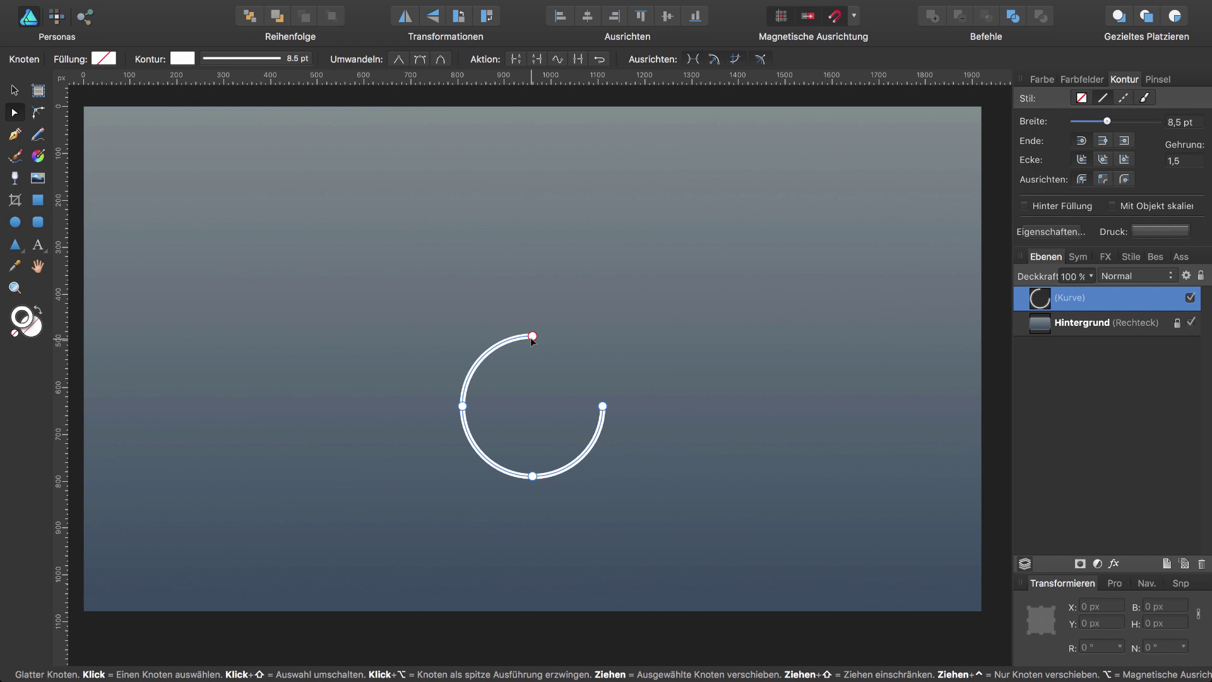
{"action": "left_click", "coordinate": [602, 406]}
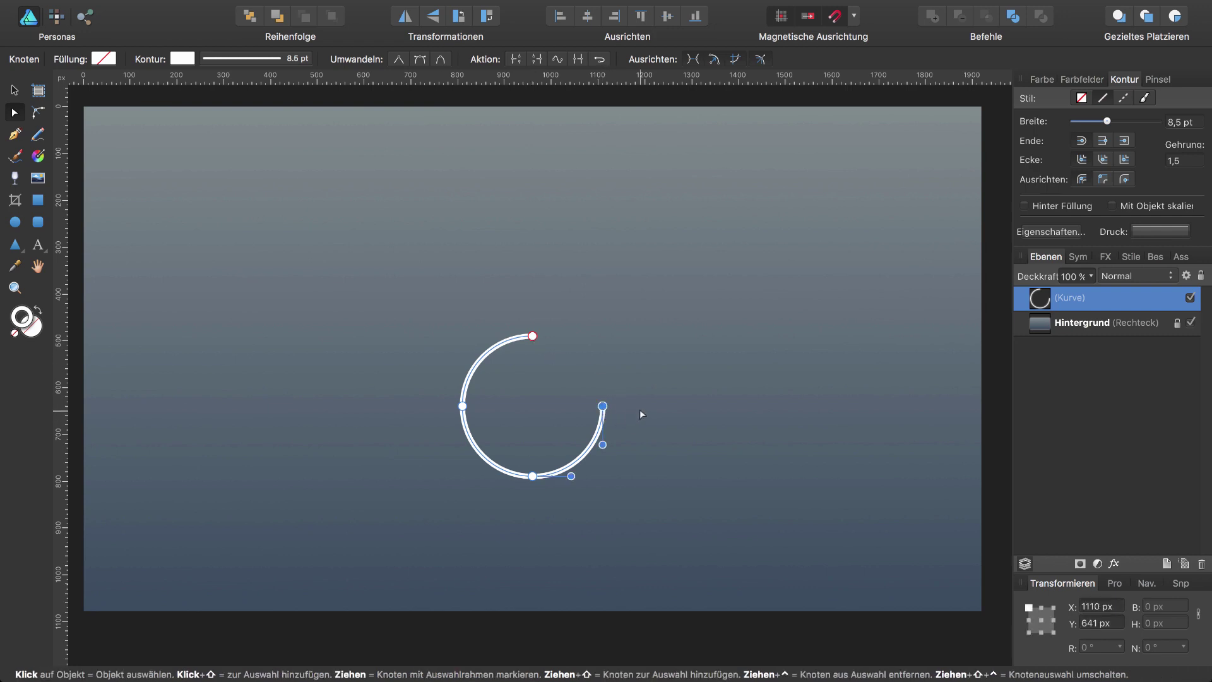
{"action": "key", "text": "Delete"}
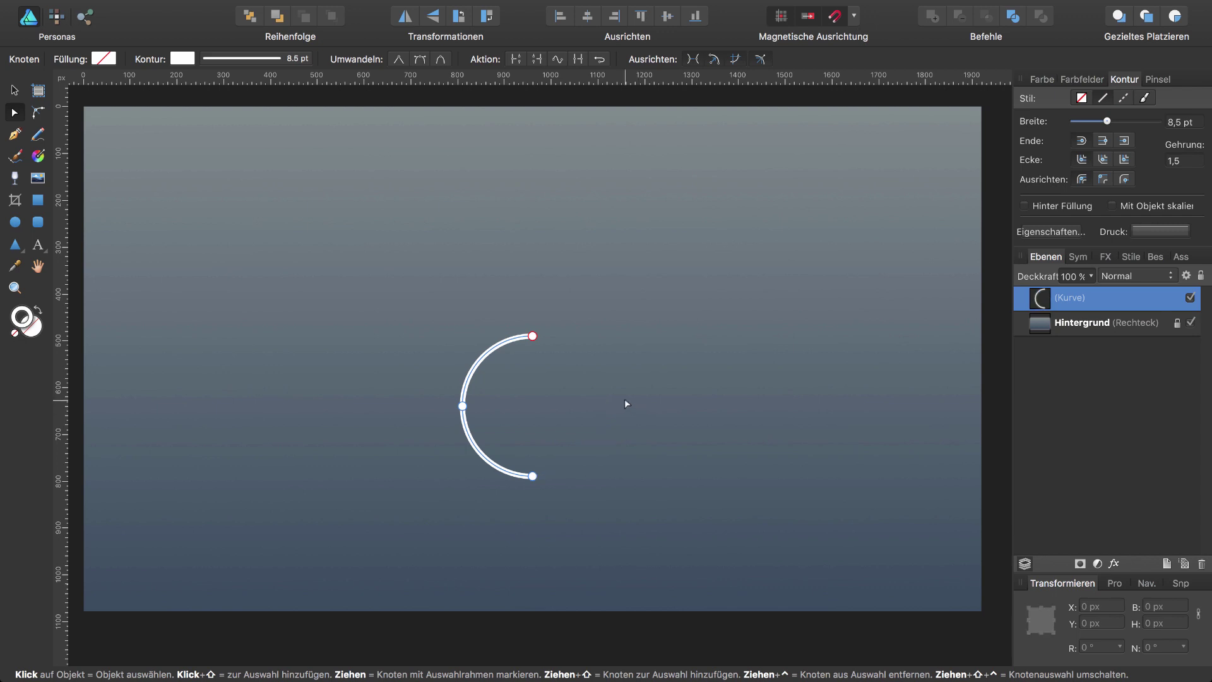
{"action": "key", "text": "v"}
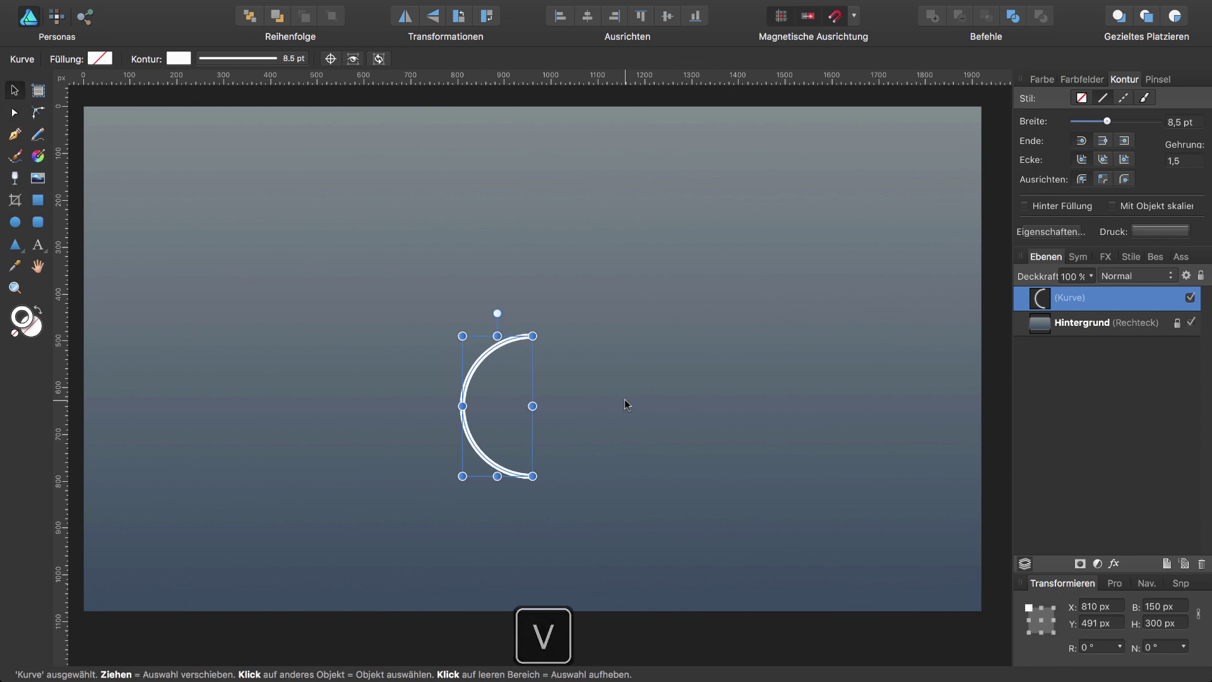
Nudge the half-circle arc left to X 500 px and duplicate it with Cmd+J.
{"action": "key", "text": "Left"}
{"action": "key", "text": "Left"}
{"action": "key", "text": "Left"}
{"action": "key", "text": "Left"}
{"action": "key", "text": "Left"}
{"action": "key", "text": "Left"}
{"action": "key", "text": "Left"}
{"action": "key", "text": "Left"}
{"action": "key", "text": "Left"}
{"action": "key", "text": "Left"}
{"action": "key", "text": "Left"}
{"action": "key", "text": "Left"}
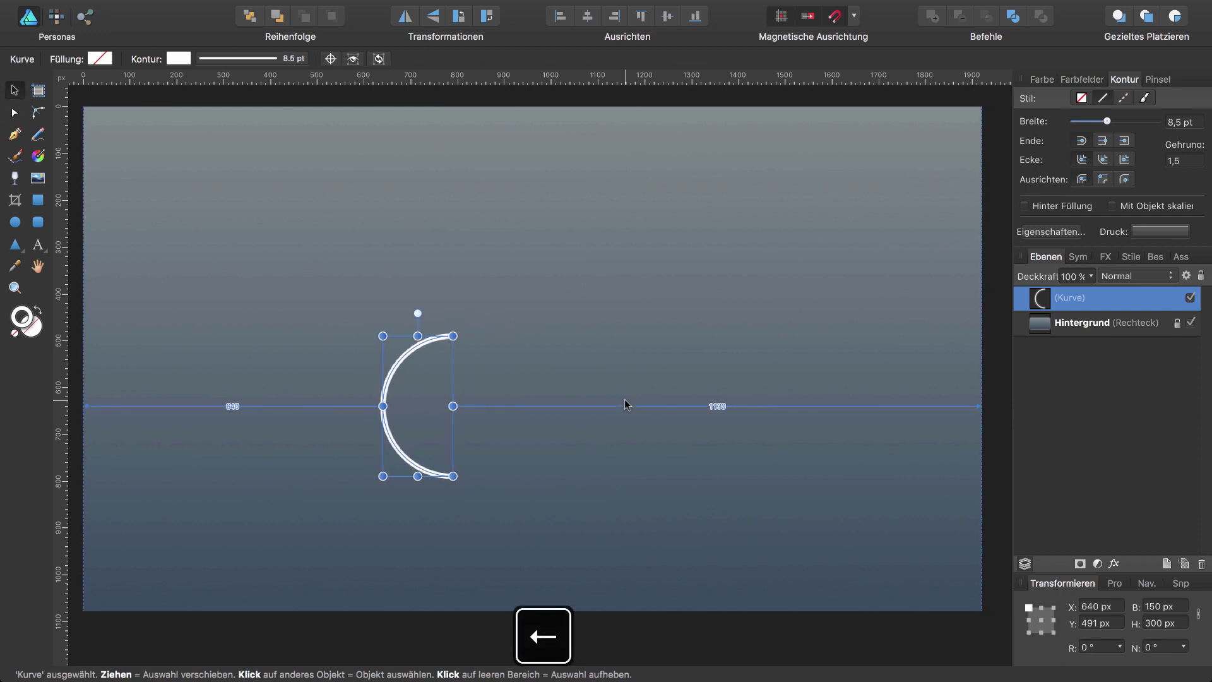
{"action": "key", "text": "Left"}
{"action": "key", "text": "Left"}
{"action": "key", "text": "Left"}
{"action": "key", "text": "Left"}
{"action": "key", "text": "Left"}
{"action": "key", "text": "Left"}
{"action": "key", "text": "Left"}
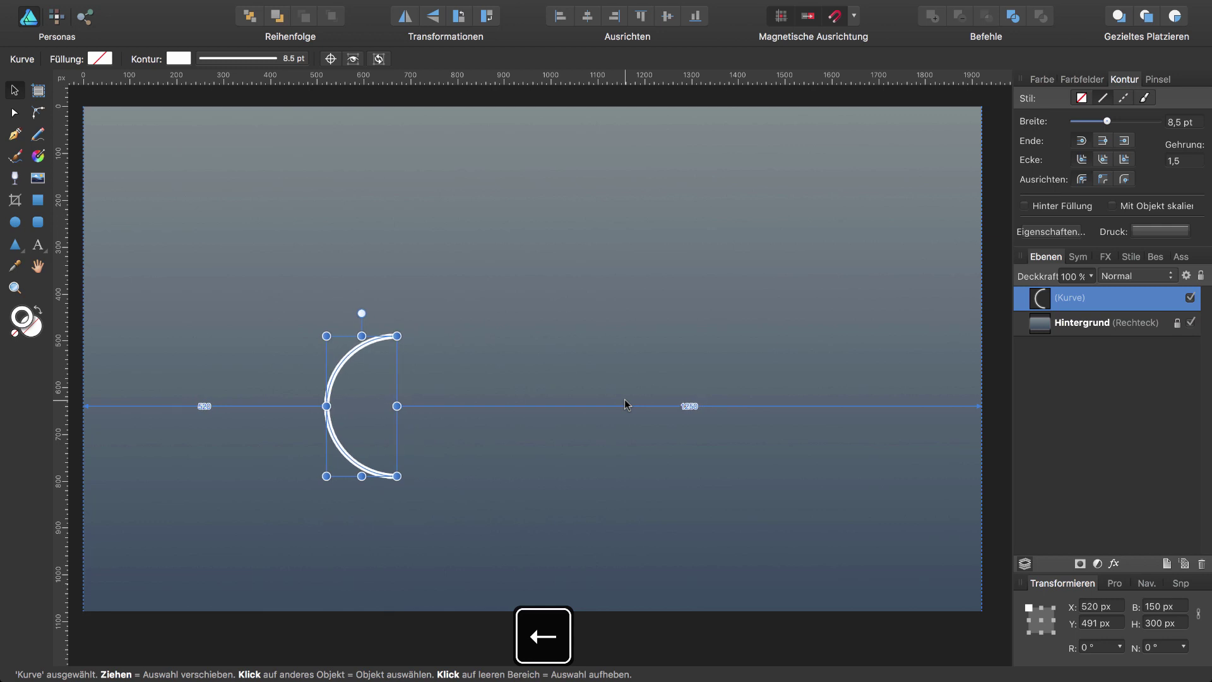
{"action": "key", "text": "Left"}
{"action": "key", "text": "Left"}
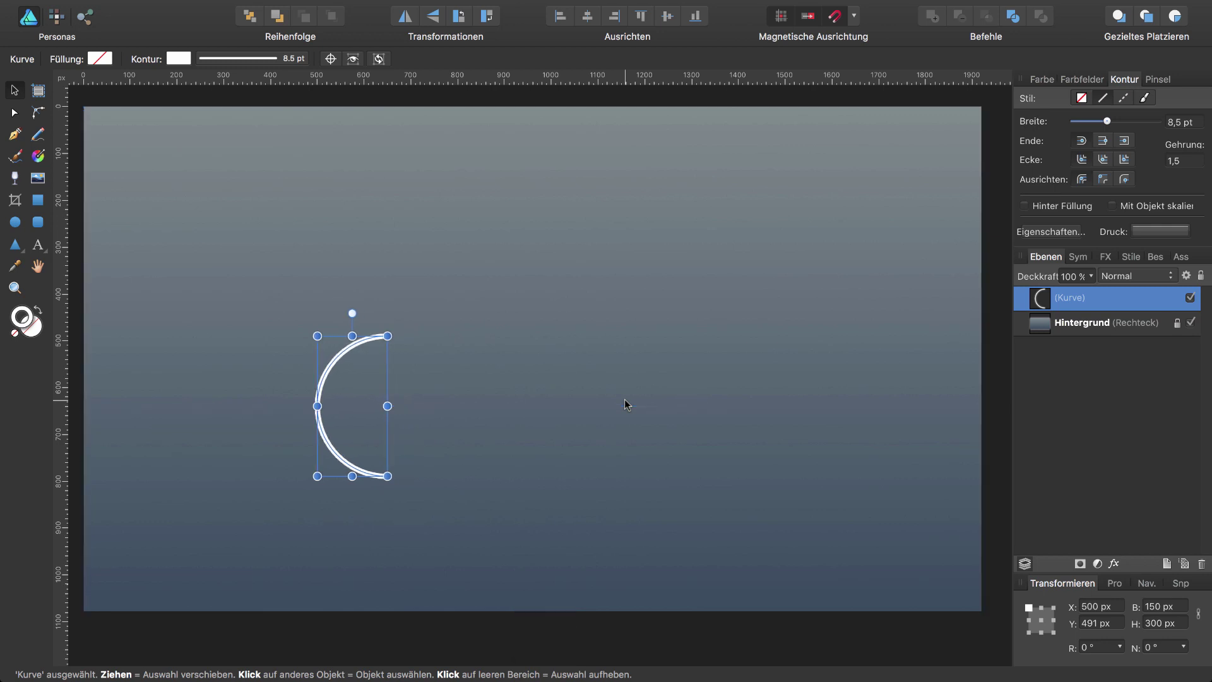
{"action": "key", "text": "super+j"}
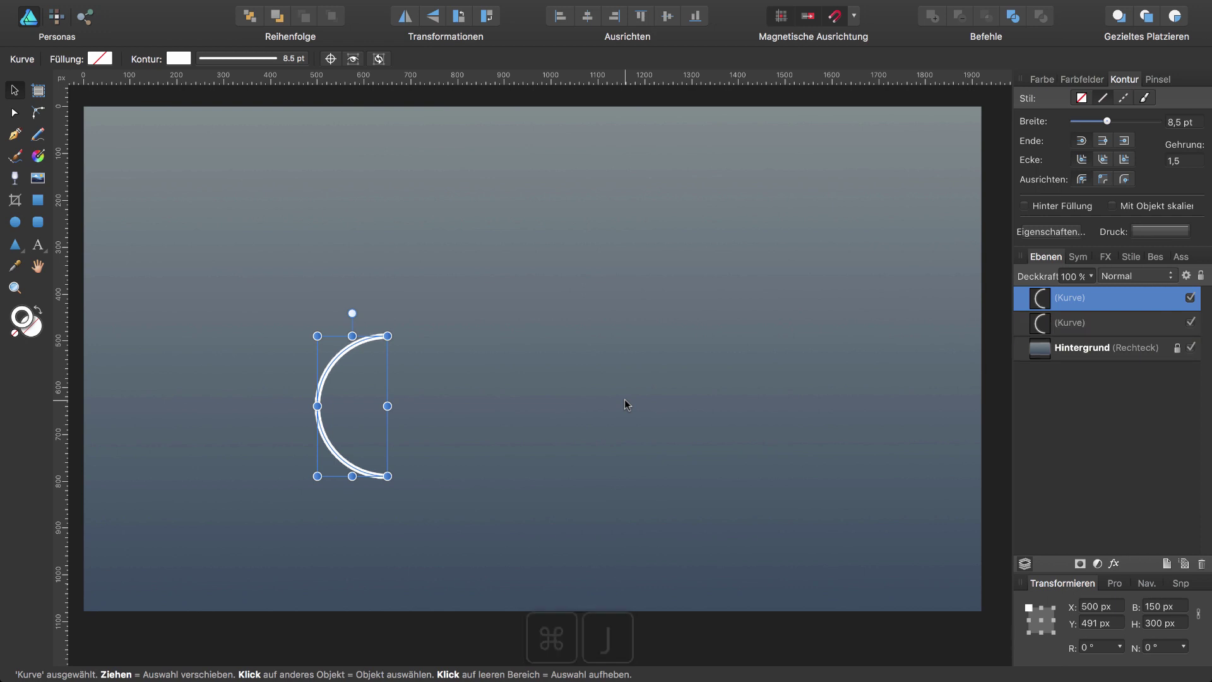
Flip the copy horizontally, move it to X 1360 px, and select both arcs.
{"action": "left_click", "coordinate": [405, 17]}
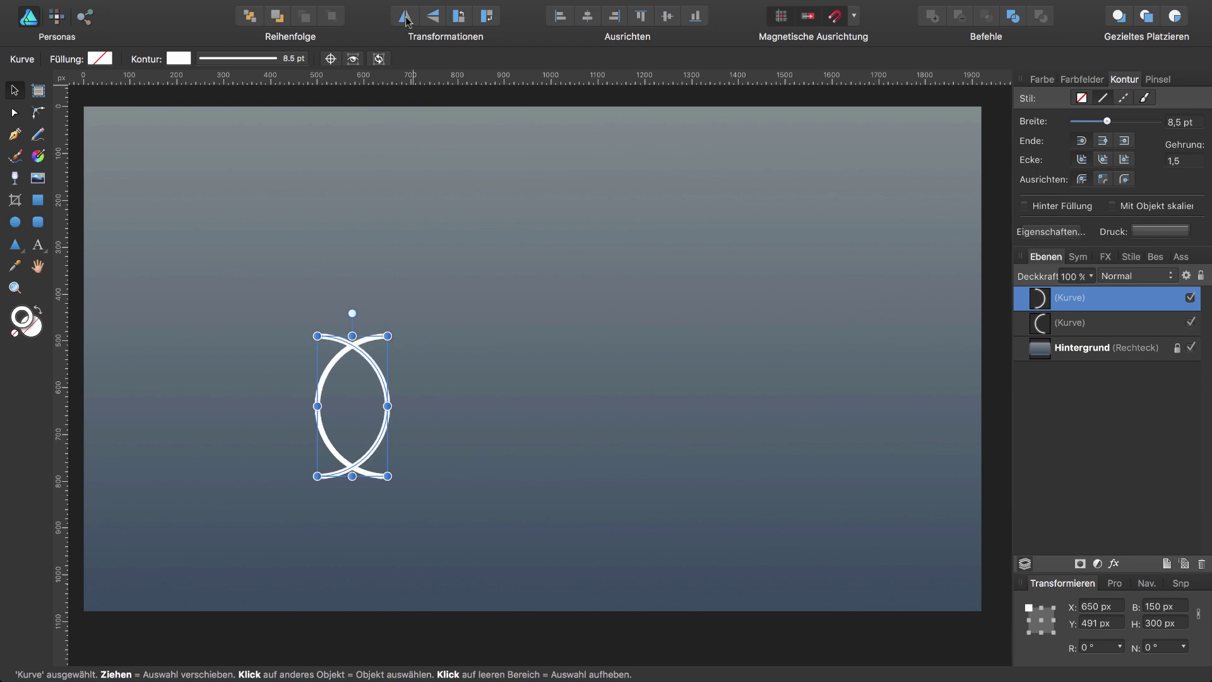
{"action": "key", "text": "Right"}
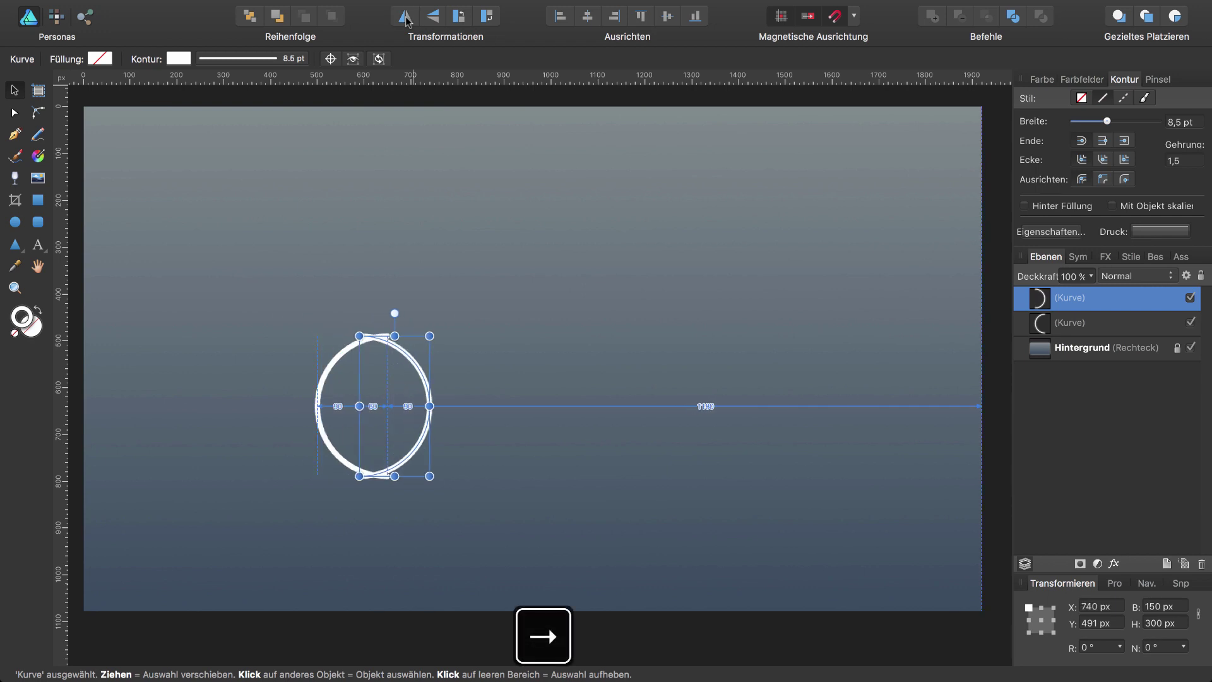
{"action": "key", "text": "Right"}
{"action": "key", "text": "Right"}
{"action": "key", "text": "Right"}
{"action": "key", "text": "Right"}
{"action": "key", "text": "Right"}
{"action": "key", "text": "Right"}
{"action": "key", "text": "Right"}
{"action": "key", "text": "Right"}
{"action": "key", "text": "Right"}
{"action": "key", "text": "Right"}
{"action": "key", "text": "Right"}
{"action": "key", "text": "Right"}
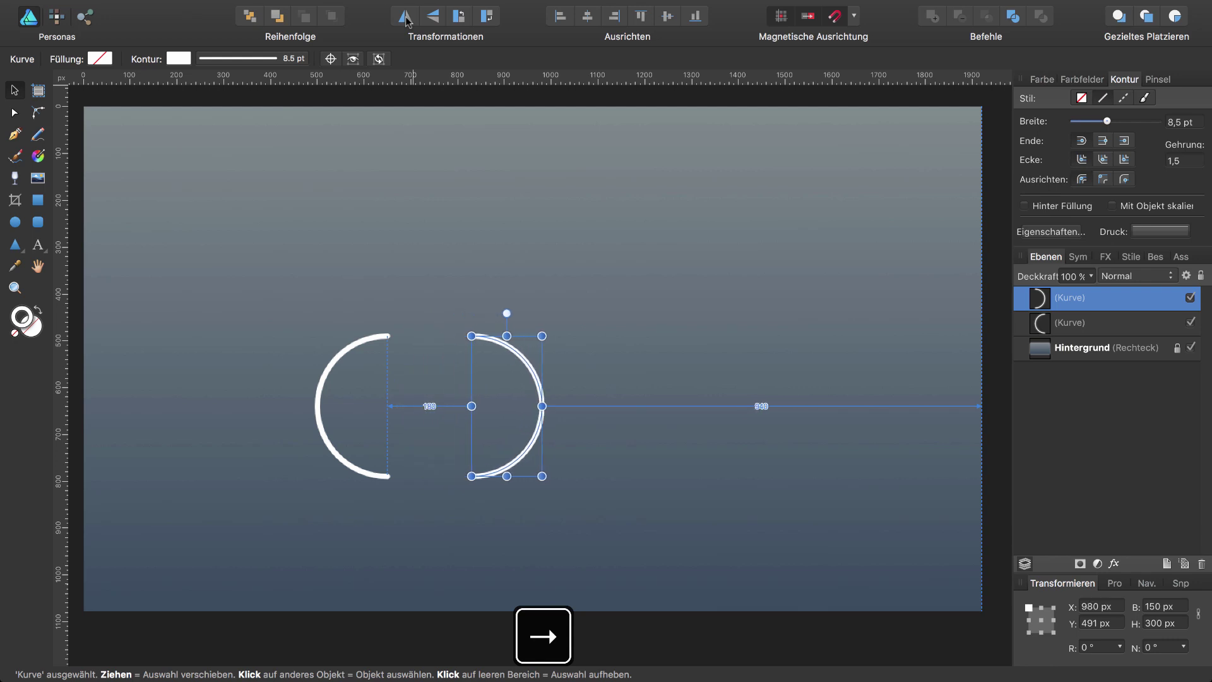
{"action": "key", "text": "Right"}
{"action": "key", "text": "Right"}
{"action": "key", "text": "Right"}
{"action": "key", "text": "Right"}
{"action": "key", "text": "Right"}
{"action": "key", "text": "Right"}
{"action": "key", "text": "Right"}
{"action": "key", "text": "Right"}
{"action": "key", "text": "Right"}
{"action": "key", "text": "Right"}
{"action": "key", "text": "Right"}
{"action": "key", "text": "Right"}
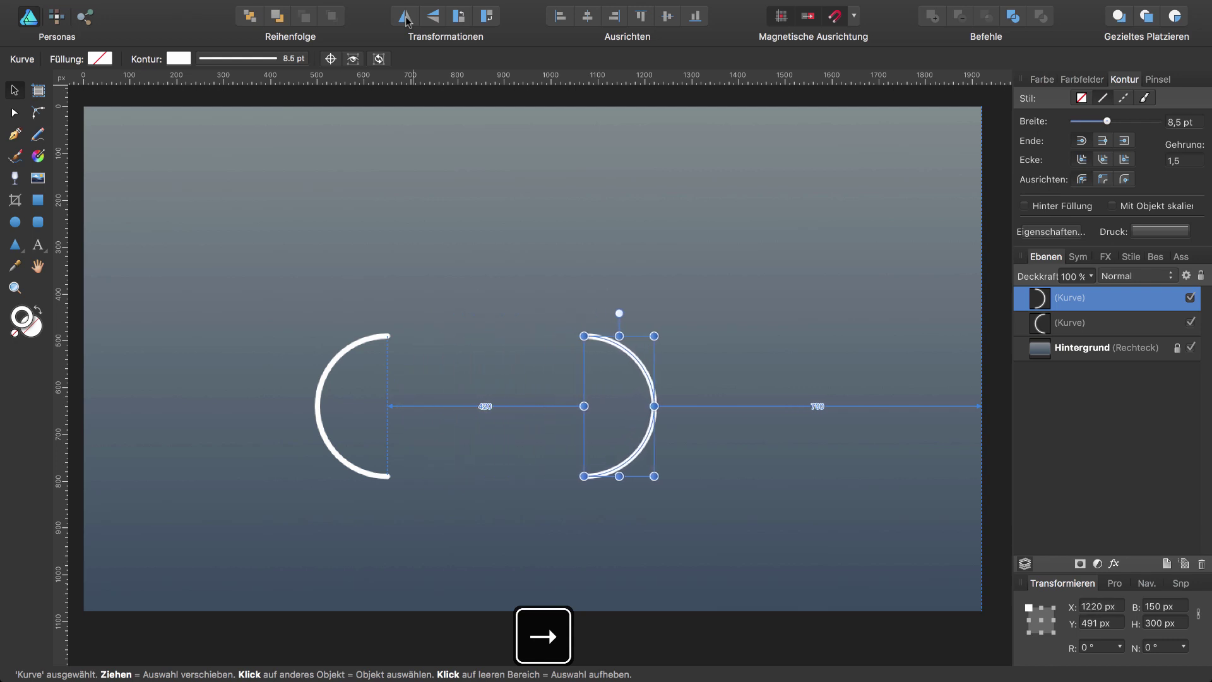
{"action": "key", "text": "Right"}
{"action": "key", "text": "Right"}
{"action": "key", "text": "Right"}
{"action": "key", "text": "Right"}
{"action": "key", "text": "Right"}
{"action": "key", "text": "Right"}
{"action": "key", "text": "Right"}
{"action": "key", "text": "Right"}
{"action": "key", "text": "Right"}
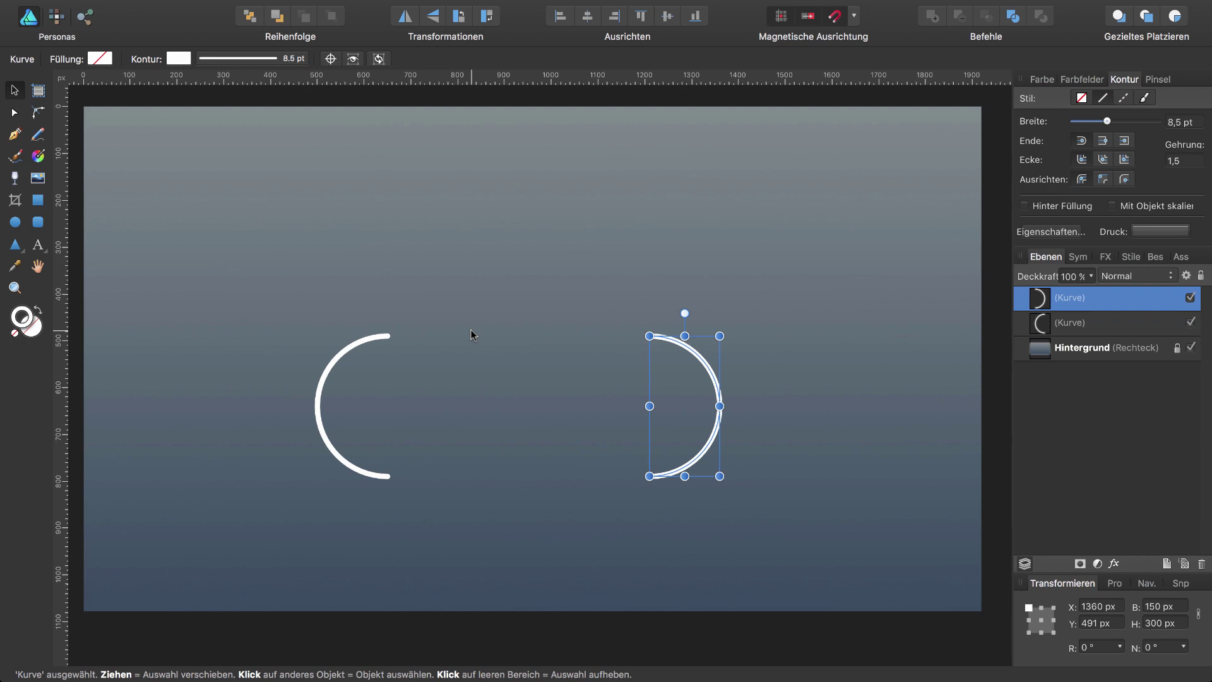
{"action": "key", "text": "shift"}
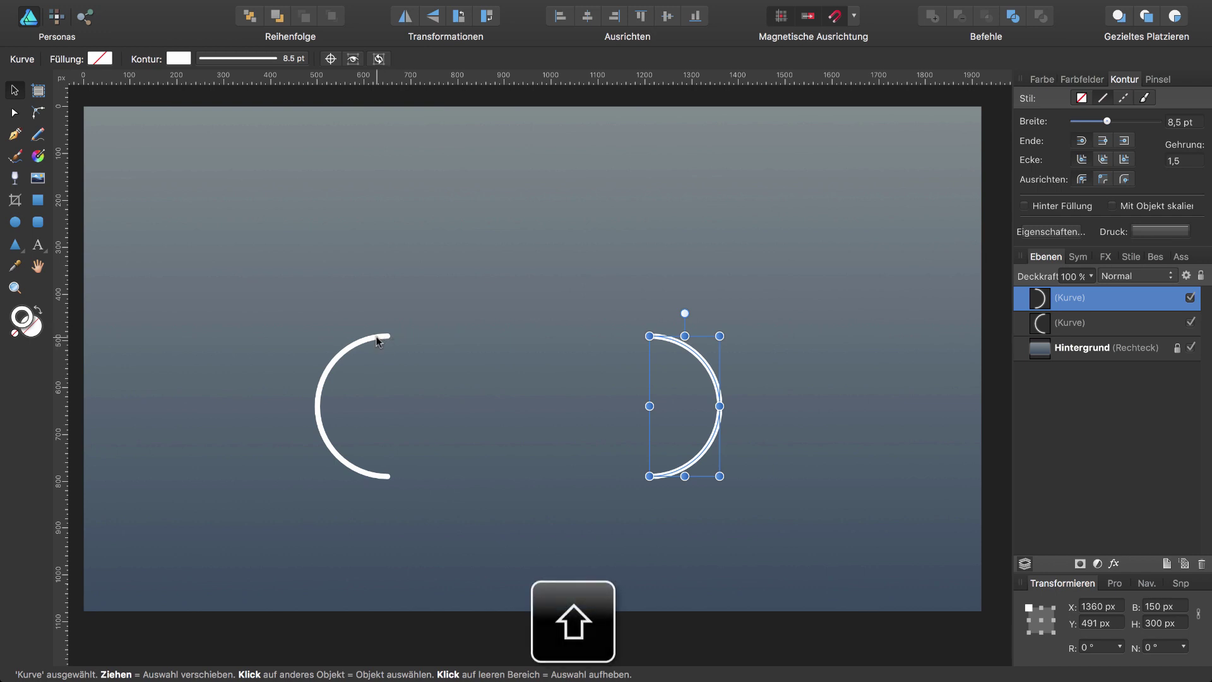
{"action": "left_click", "coordinate": [376, 341], "text": "shift"}
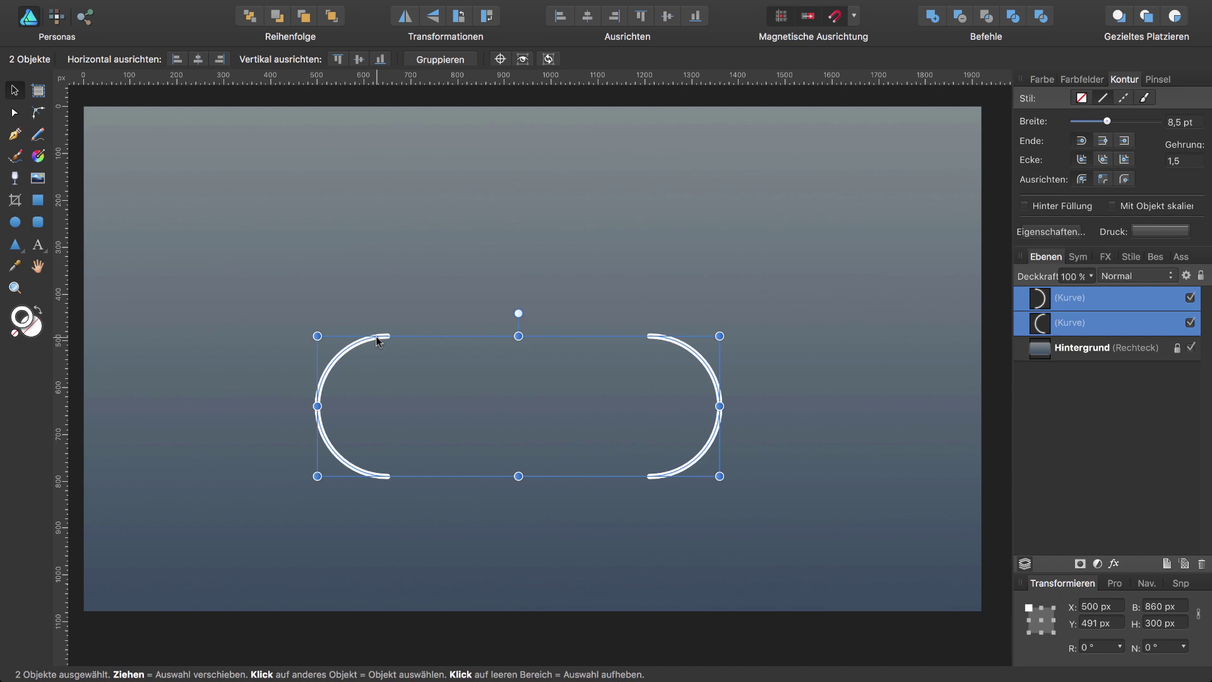
{"action": "key", "text": "a"}
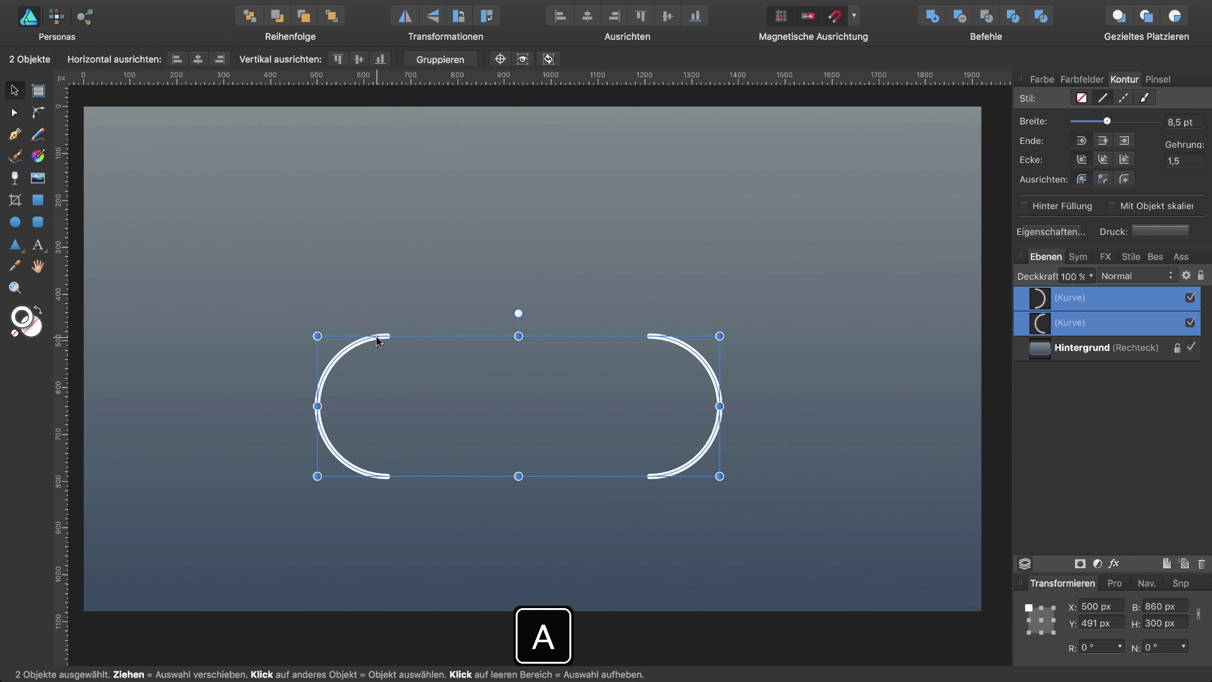
With the Node tool, apply Join Curves so both arcs become one curve joined at the bottom.
{"action": "key", "text": "a"}
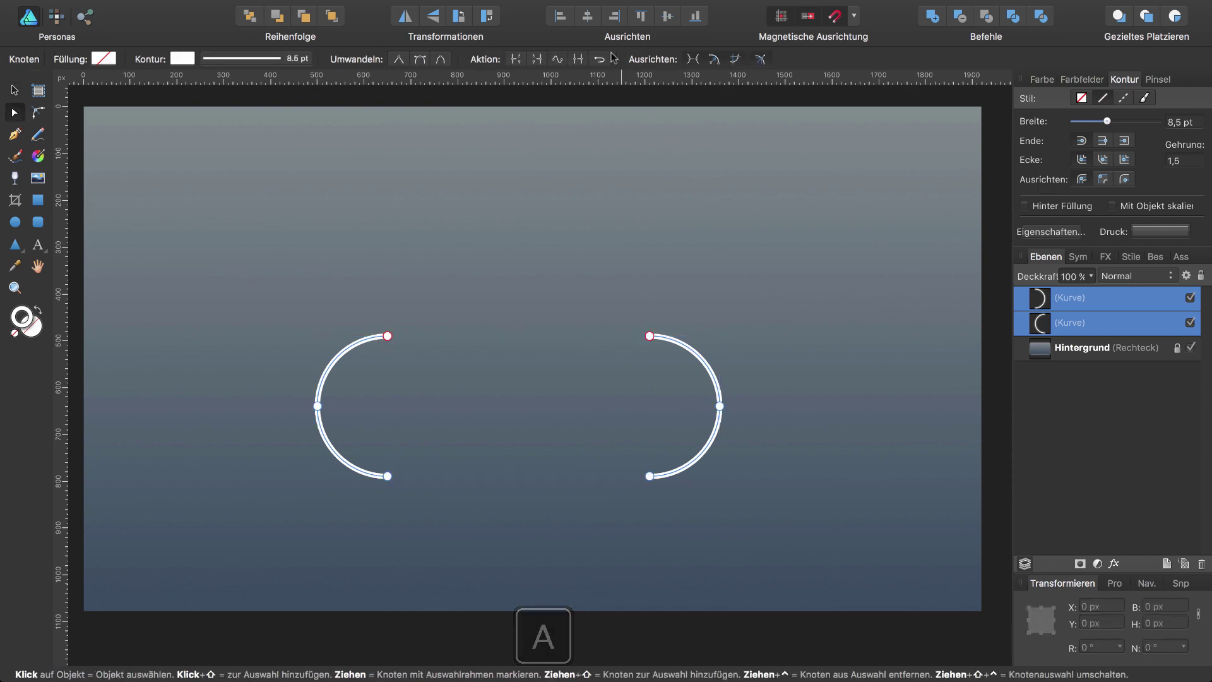
{"action": "left_click", "coordinate": [579, 60]}
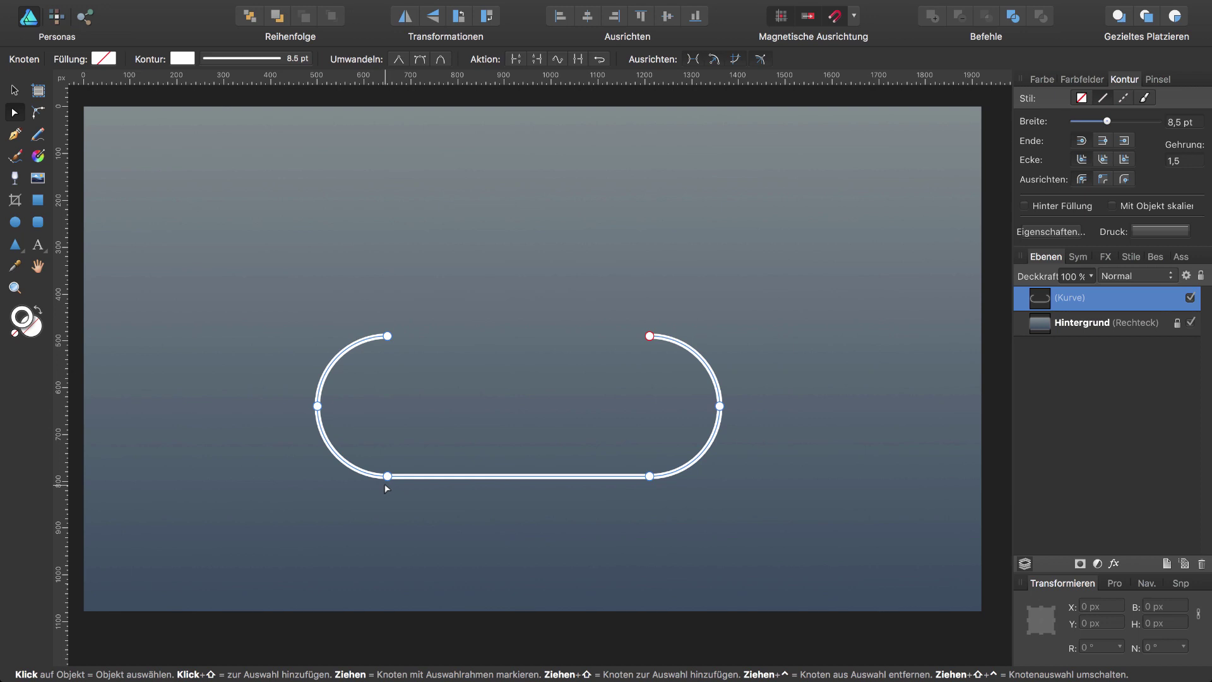
Undo the join, nudge the right arc's top node left, and rejoin the arcs across the top.
{"action": "key", "text": "super+z"}
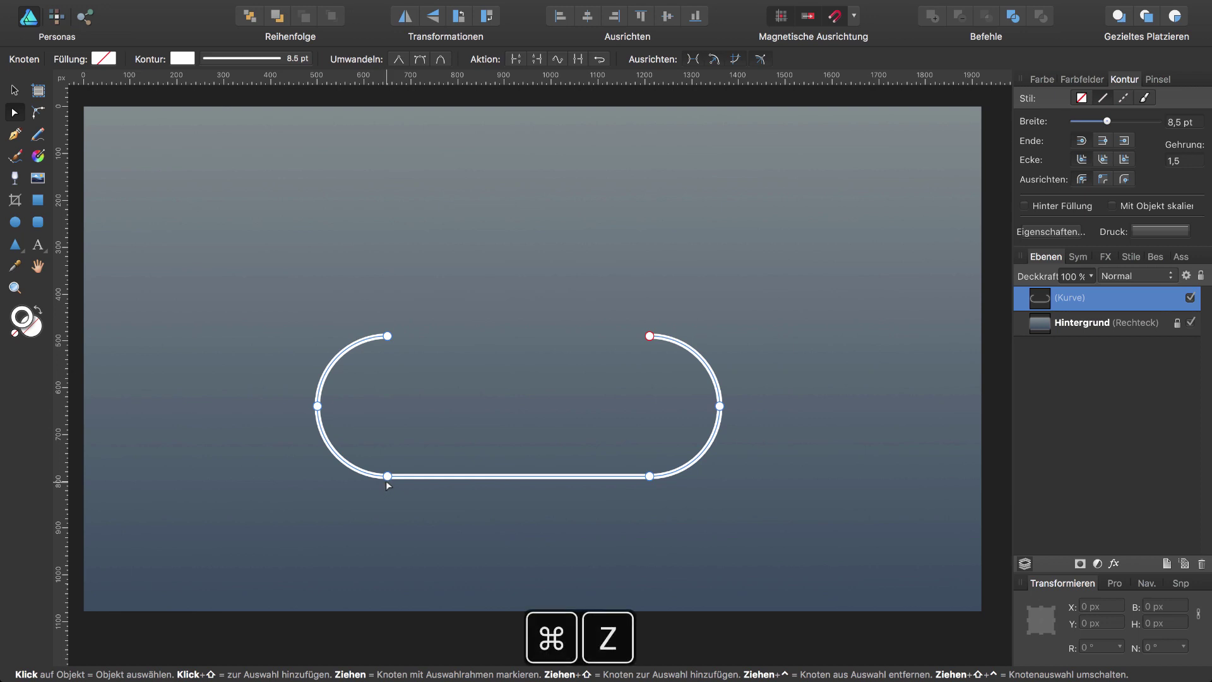
{"action": "left_click", "coordinate": [650, 337]}
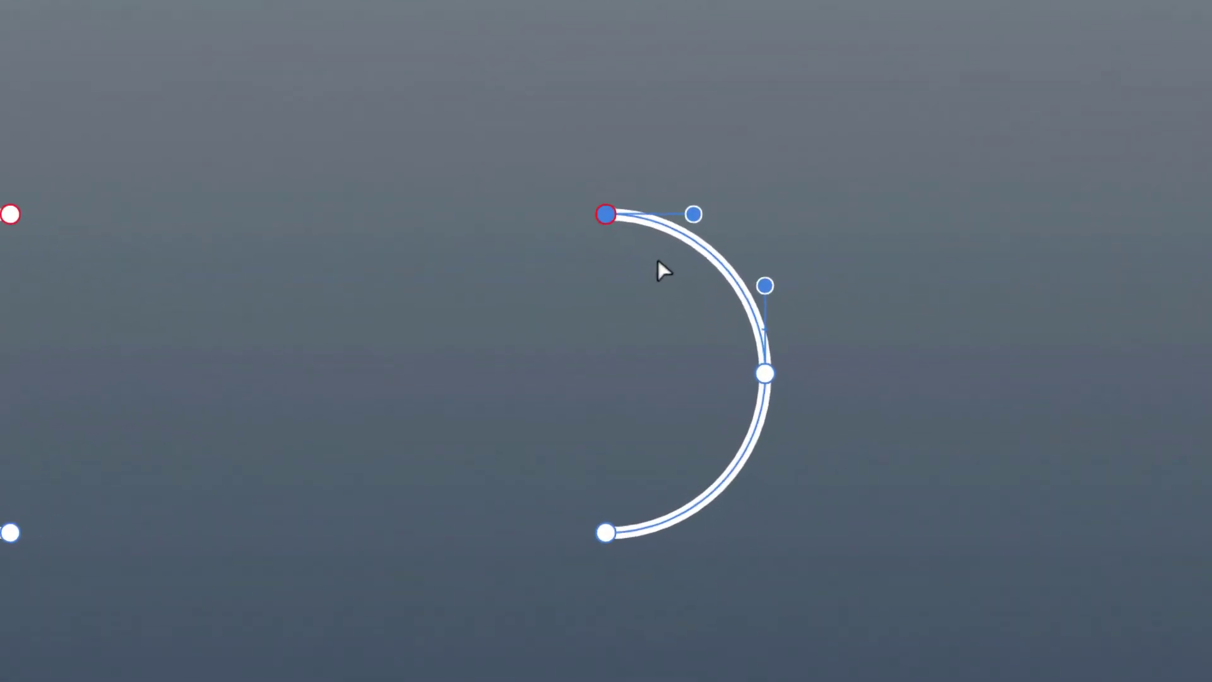
{"action": "key", "text": "Left"}
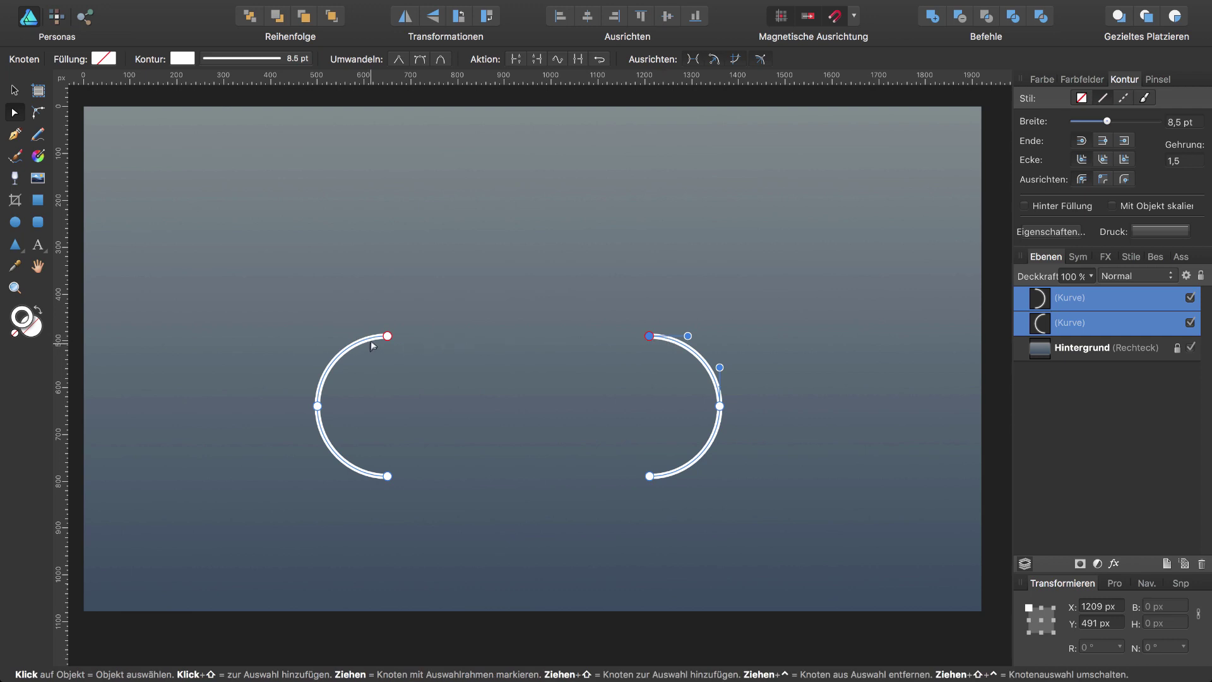
{"action": "left_click", "coordinate": [578, 60]}
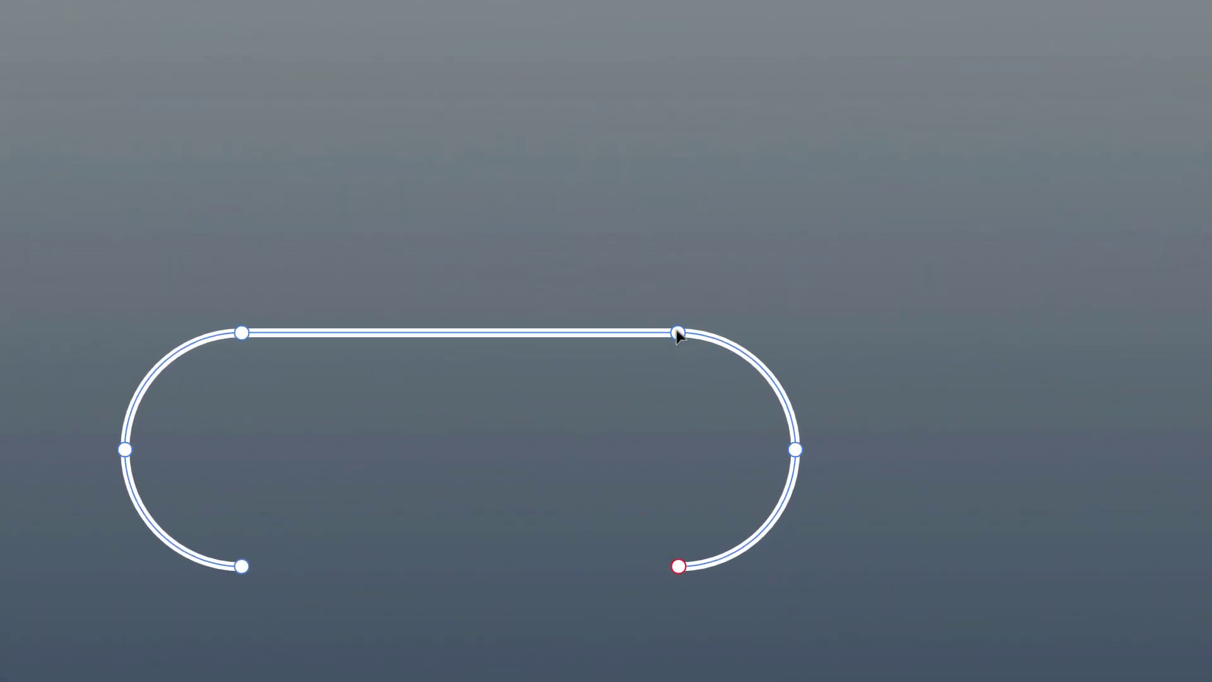
{"action": "left_click", "coordinate": [677, 333]}
{"action": "key", "text": "Right"}
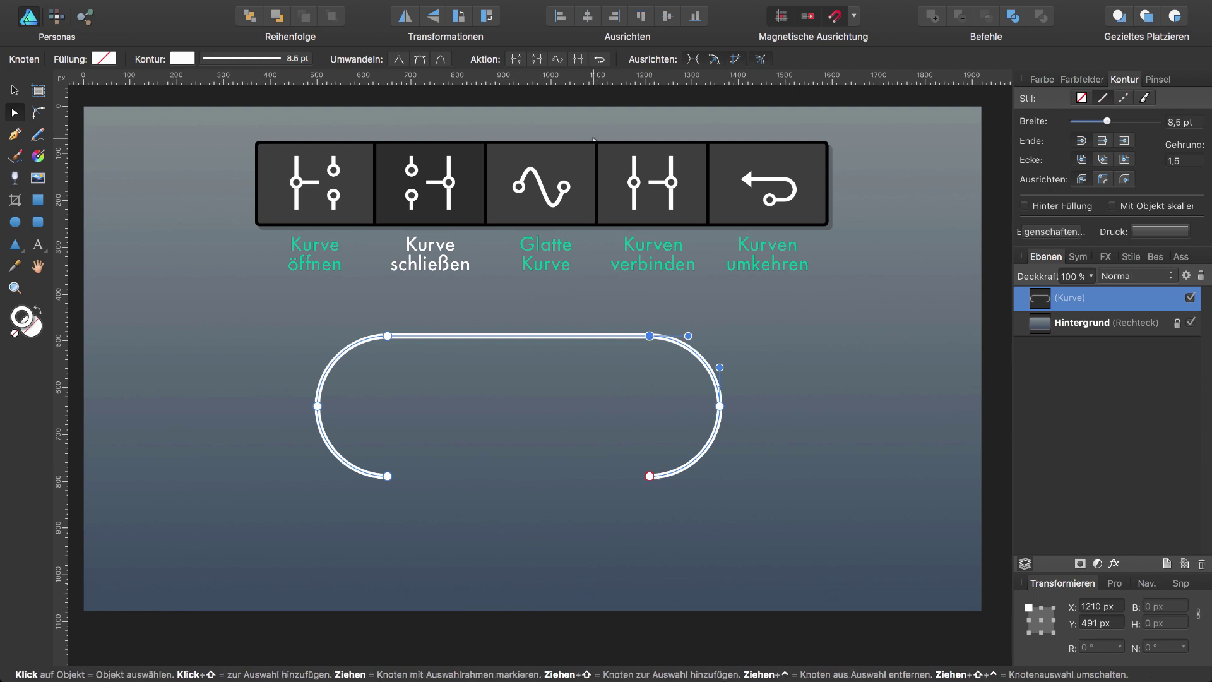
{"action": "left_click", "coordinate": [538, 59]}
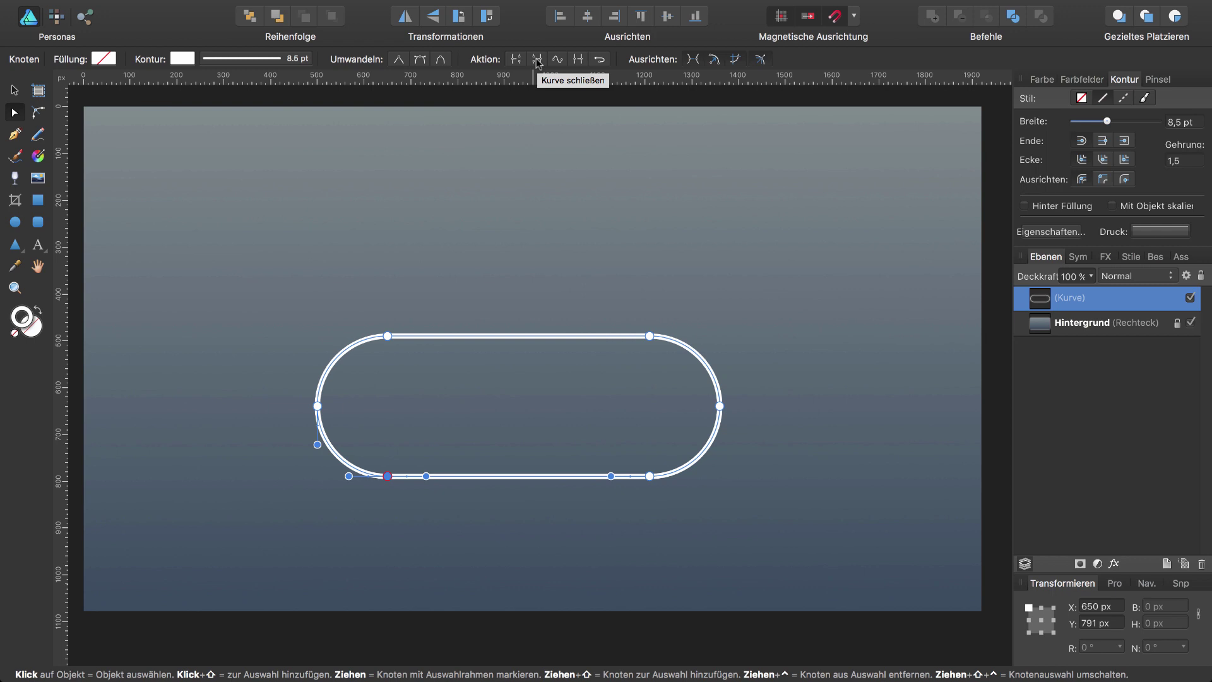
{"action": "key", "text": "super+z"}
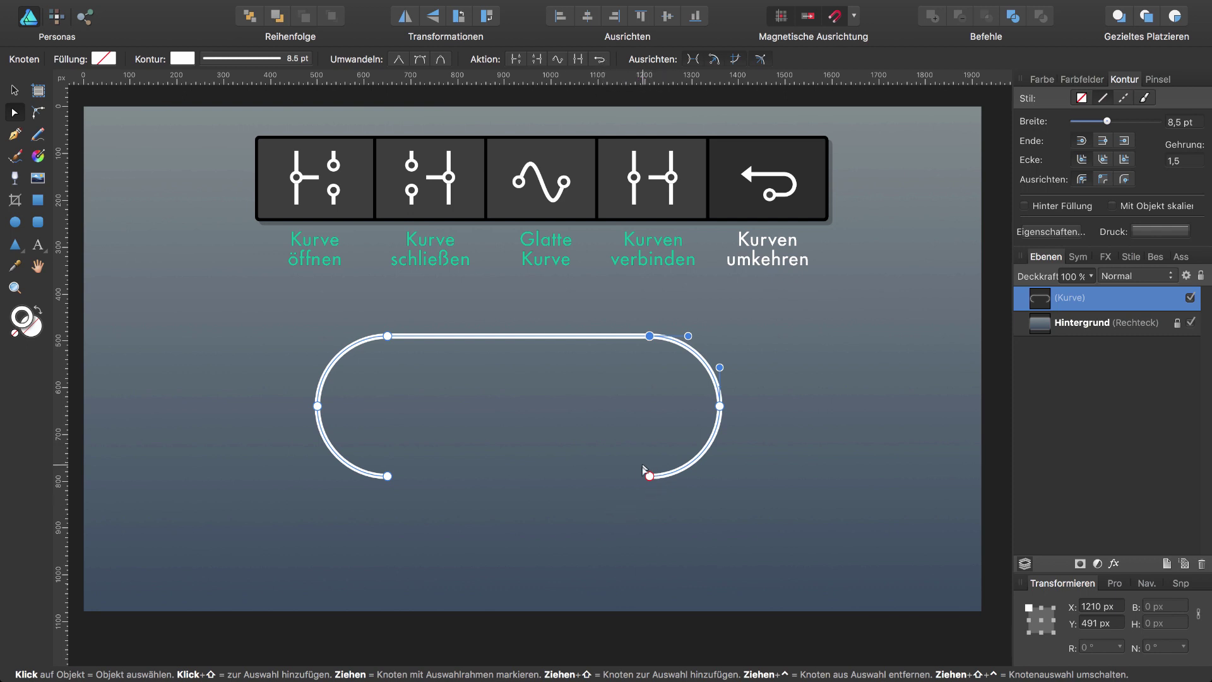
Reverse the curve twice, then apply Close Curve to add the bottom segment.
{"action": "left_click", "coordinate": [599, 59]}
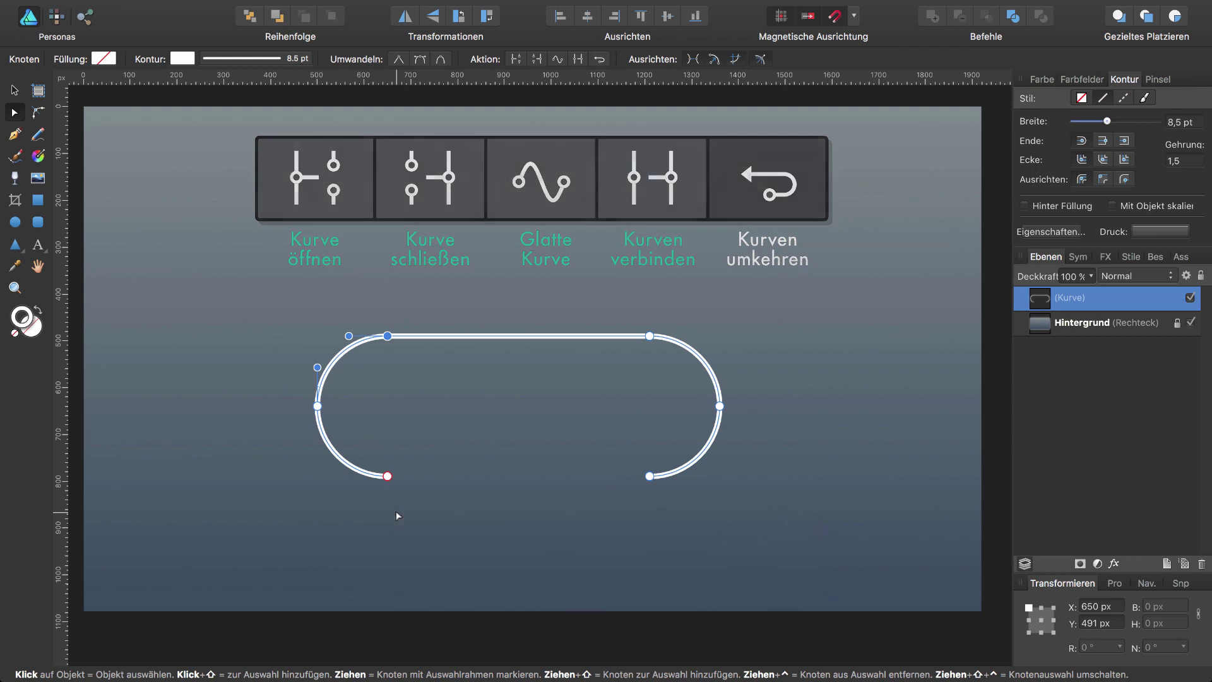
{"action": "left_click", "coordinate": [600, 60]}
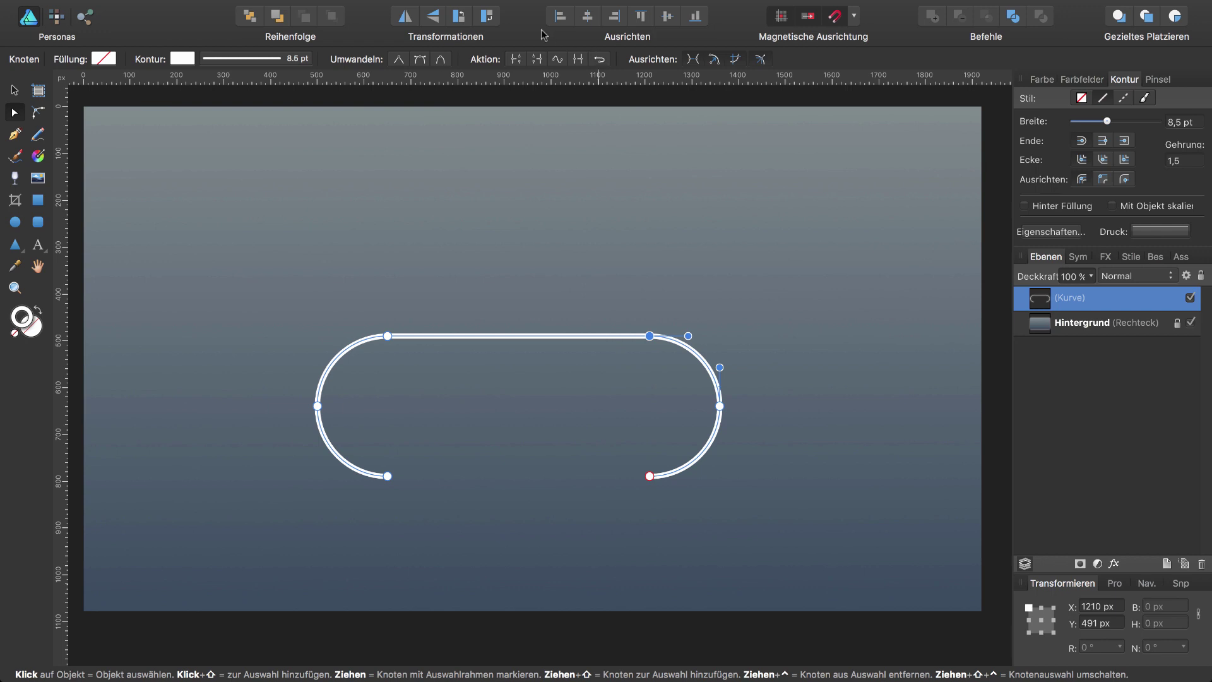
{"action": "left_click", "coordinate": [538, 61]}
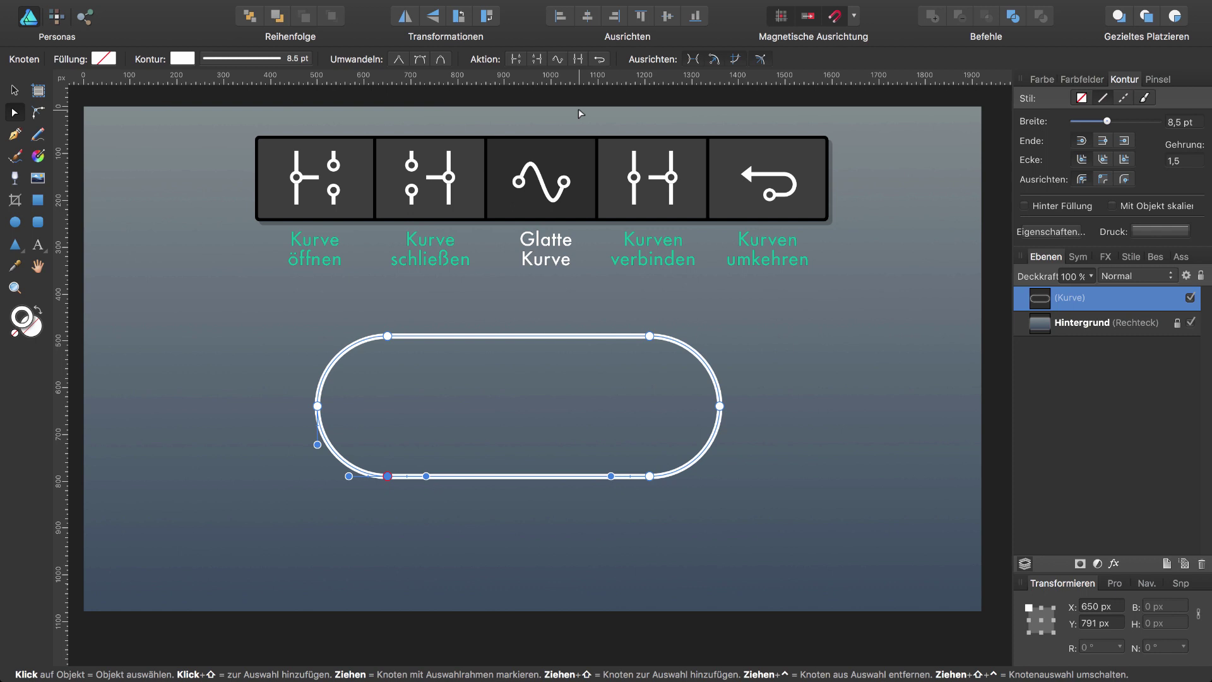
Apply Smooth Curve to the closed pill outline, adding nodes around both rounded ends.
{"action": "left_click", "coordinate": [558, 60]}
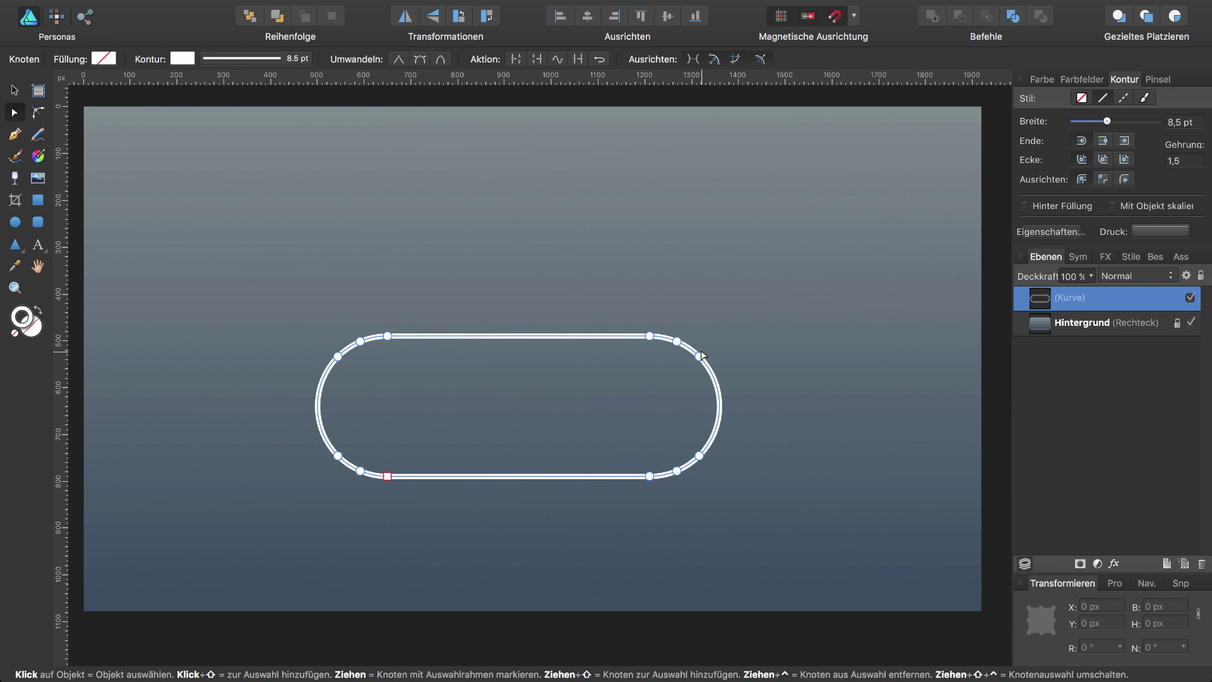
Undo the recent curve edits to get back to two separate, deselected arcs.
{"action": "key", "text": "super+z"}
{"action": "key", "text": "super+z"}
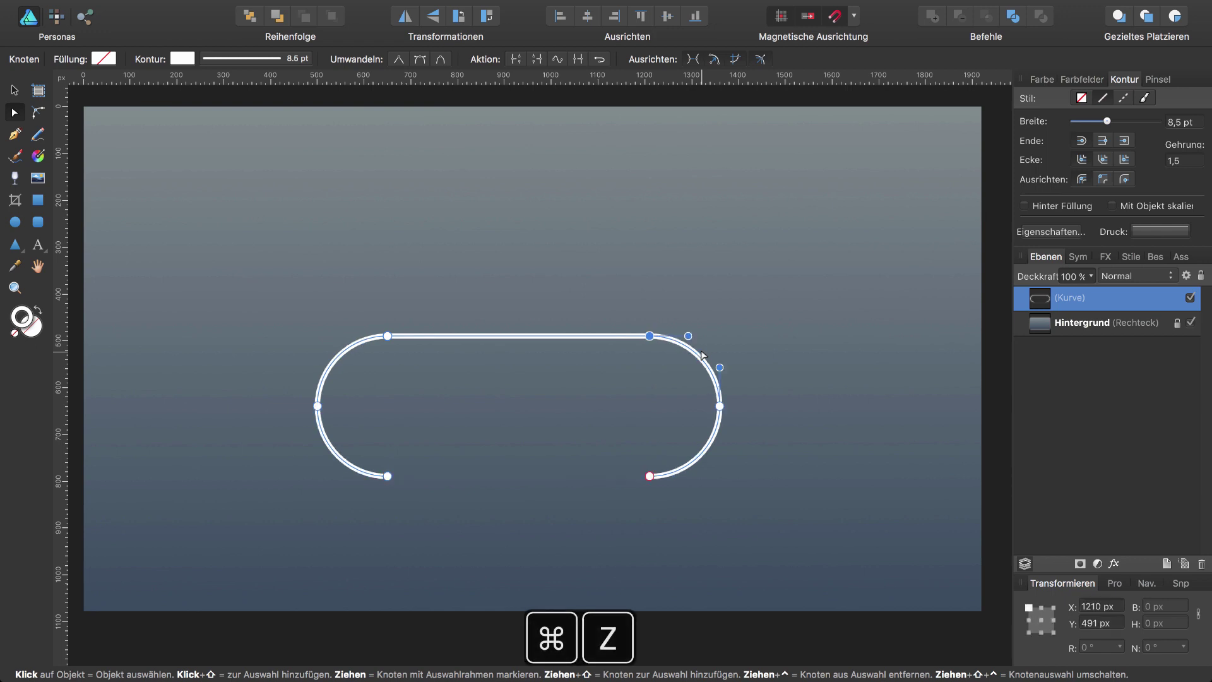
{"action": "key", "text": "super+z"}
{"action": "key", "text": "super+z"}
{"action": "key", "text": "super+z"}
{"action": "key", "text": "super+z"}
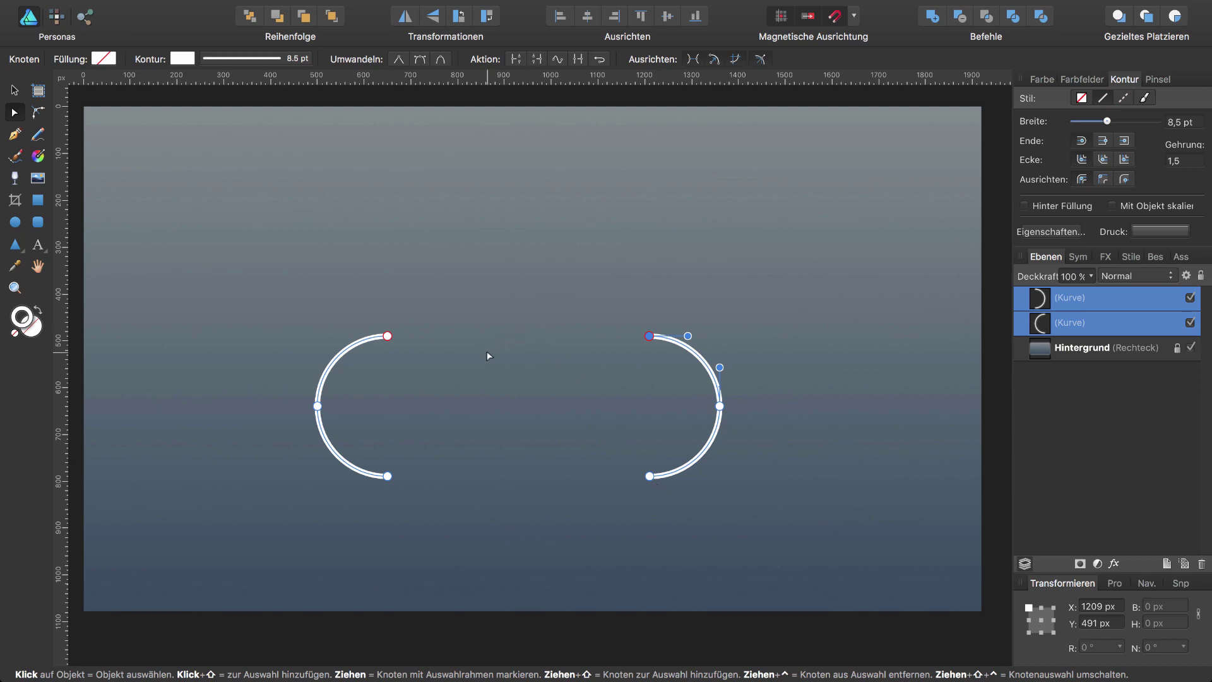
{"action": "left_click", "coordinate": [560, 357]}
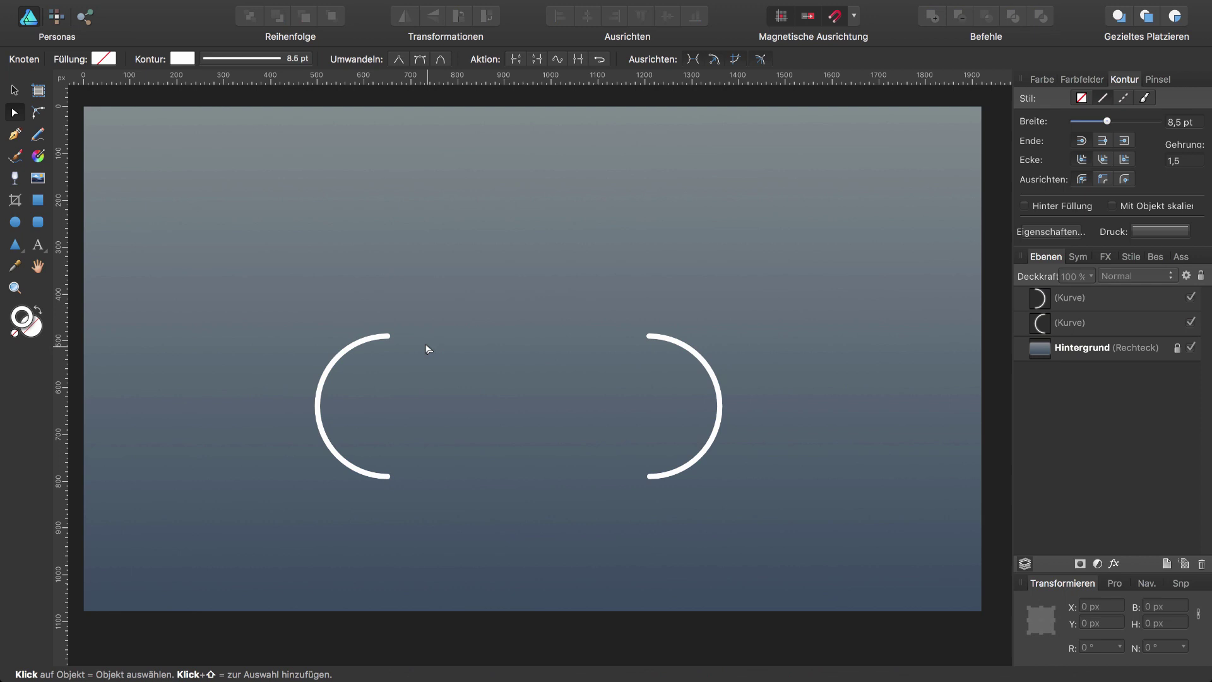
Extend the left arc's top end node with a diagonal Pen line to the right arc's bottom node.
{"action": "left_click", "coordinate": [368, 339]}
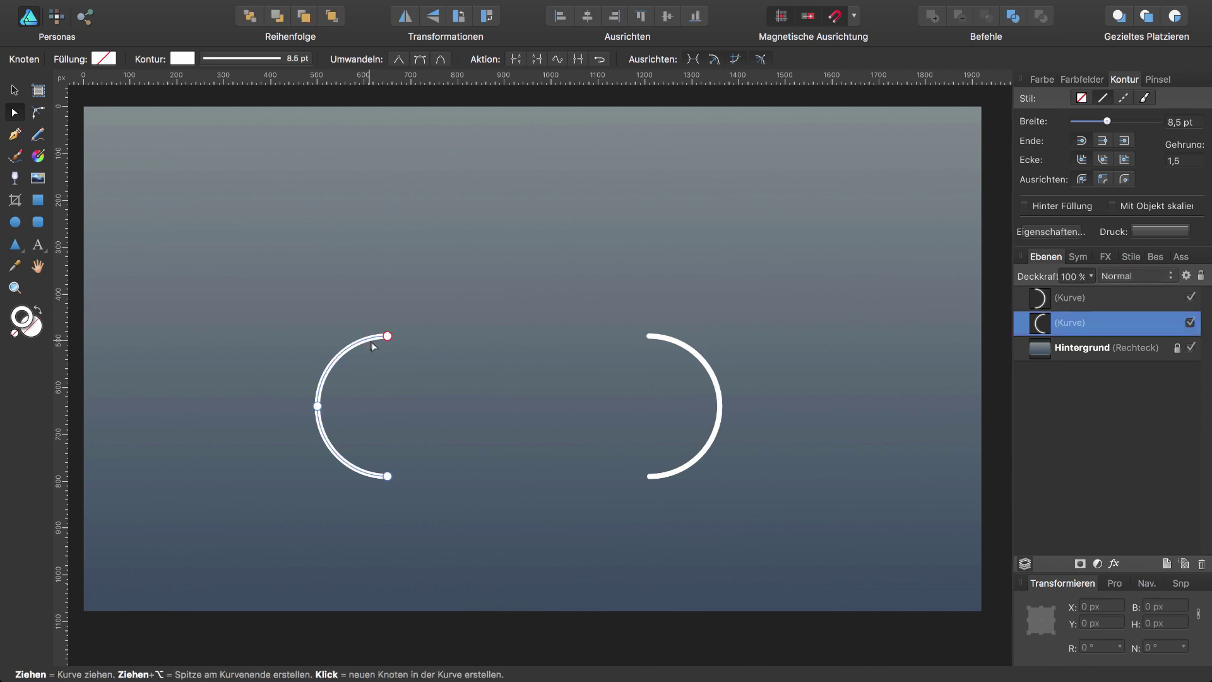
{"action": "left_click", "coordinate": [387, 336]}
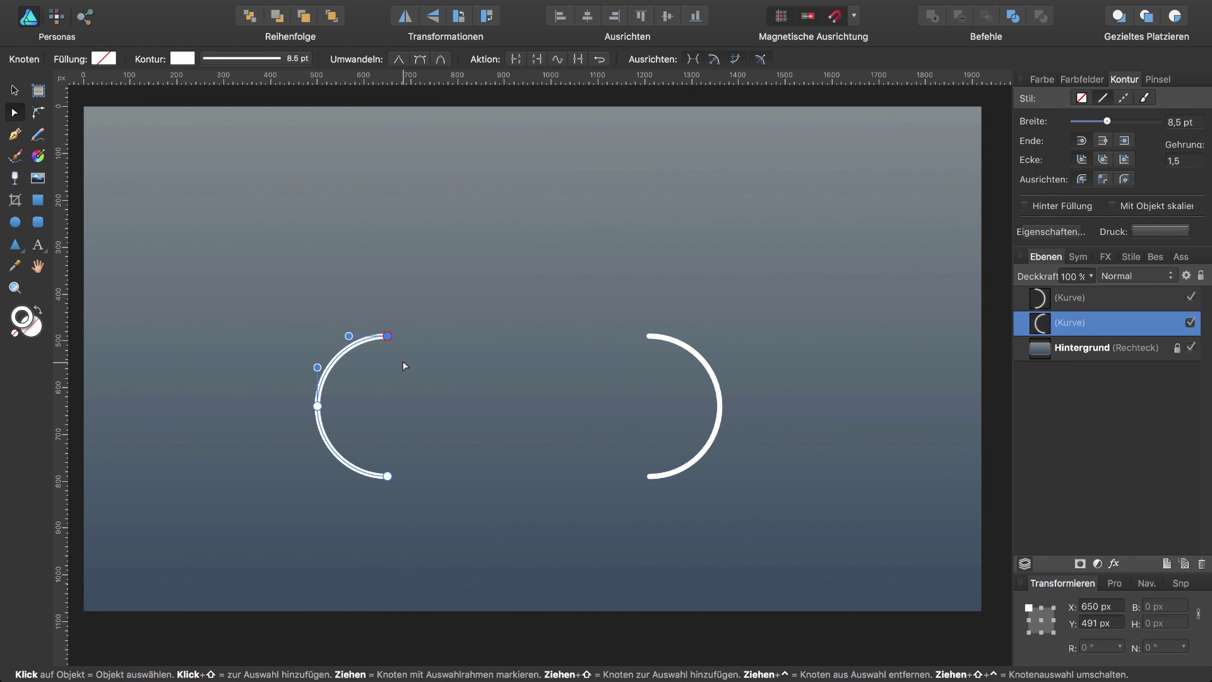
{"action": "key", "text": "p"}
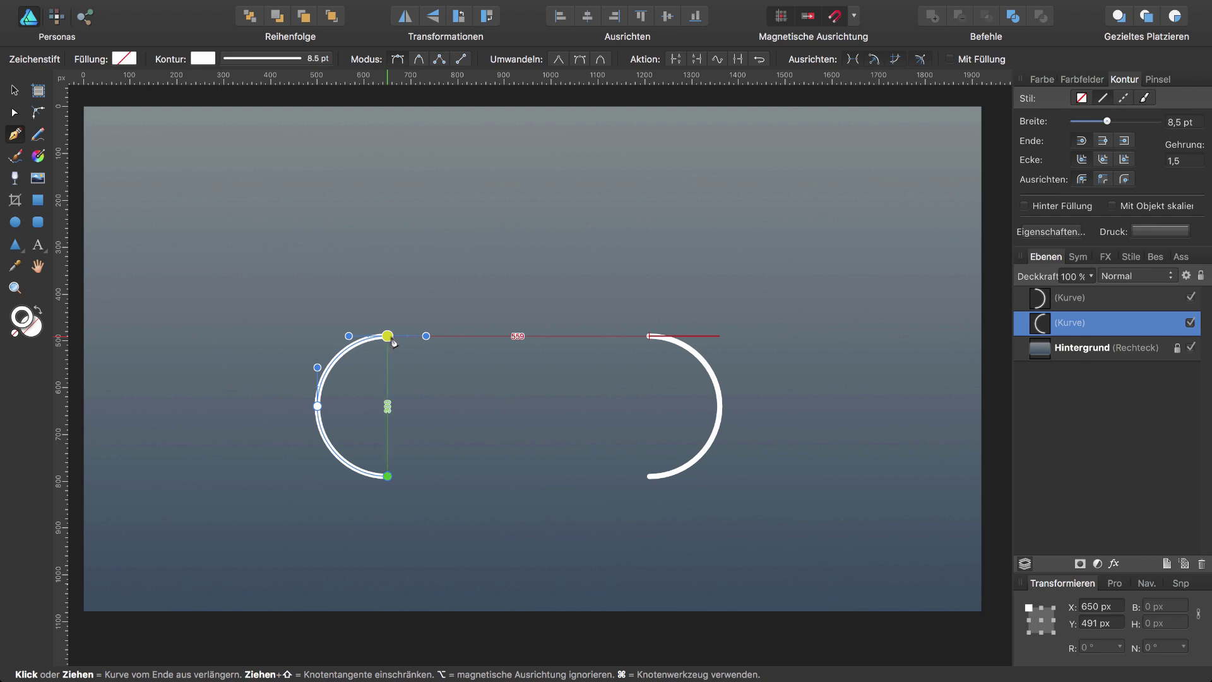
{"action": "left_click", "coordinate": [649, 476]}
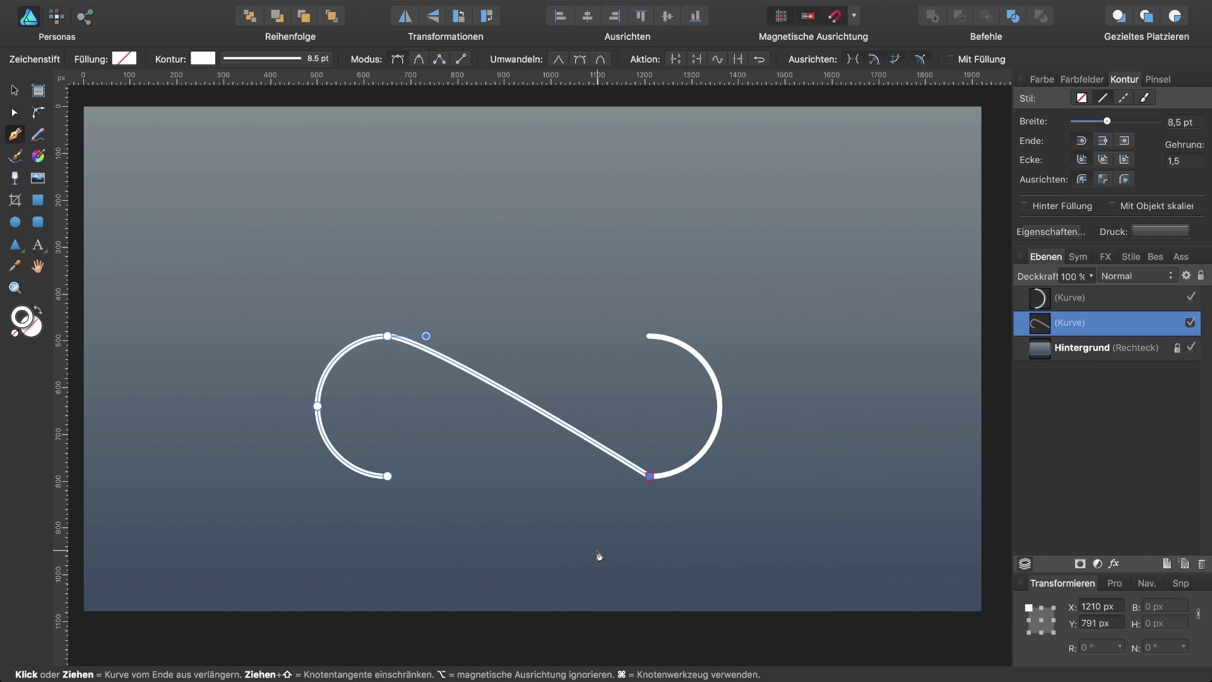
Join the extended left arc and the right arc into a single S-shaped curve.
{"action": "key", "text": "a"}
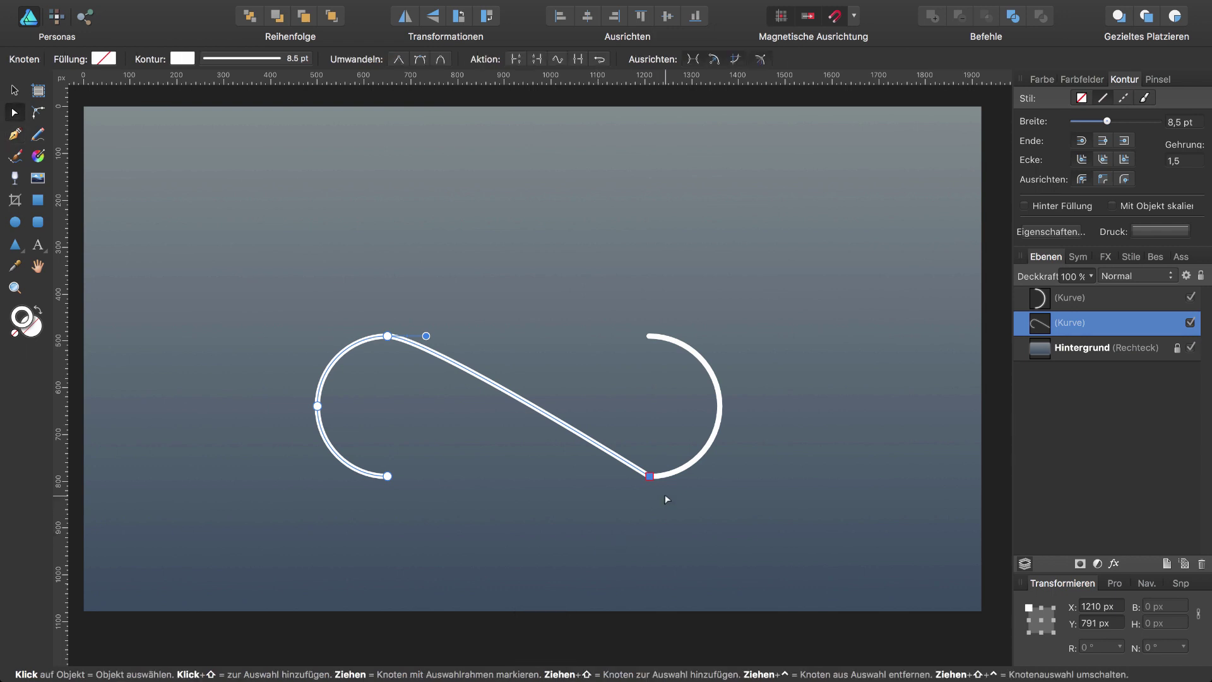
{"action": "left_click_drag", "start_coordinate": [664, 491], "coordinate": [637, 463]}
{"action": "key", "text": "shift"}
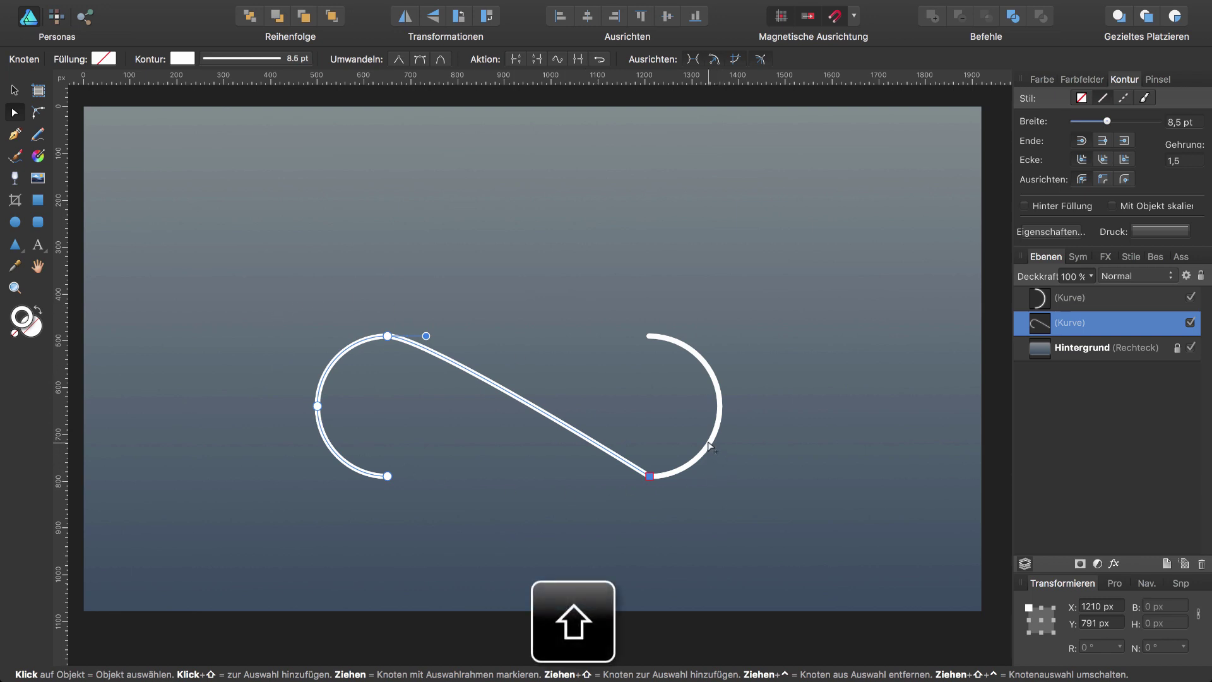
{"action": "left_click", "coordinate": [710, 446], "text": "shift"}
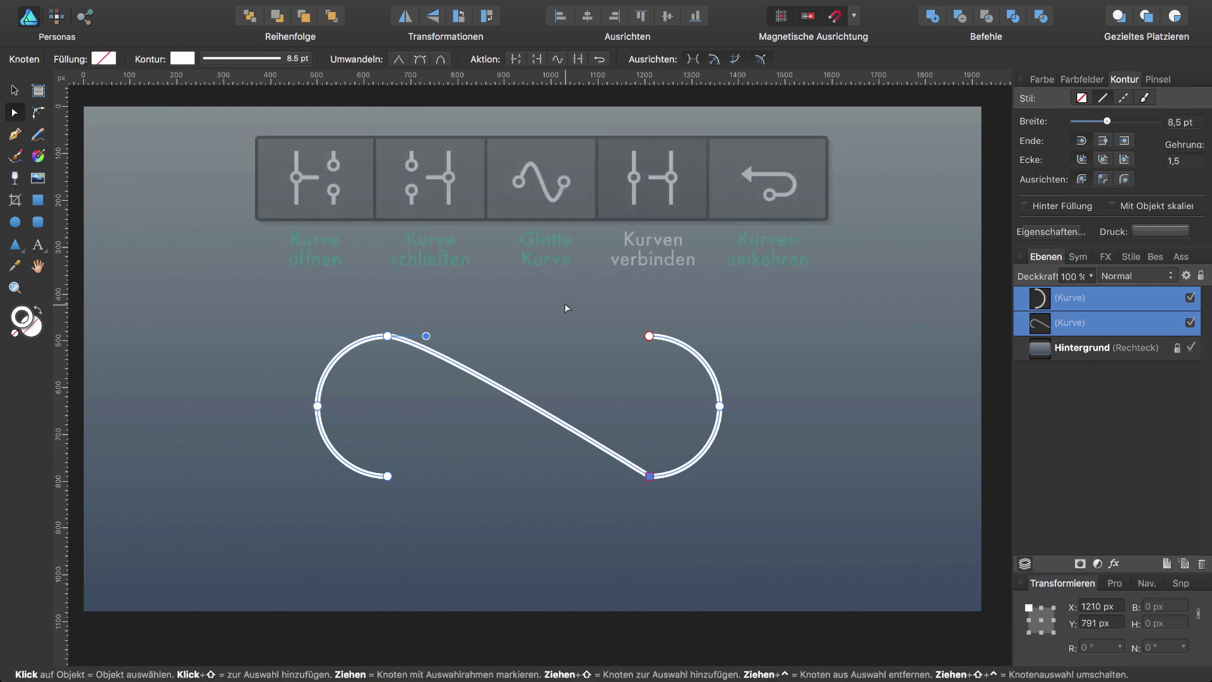
{"action": "left_click", "coordinate": [578, 59]}
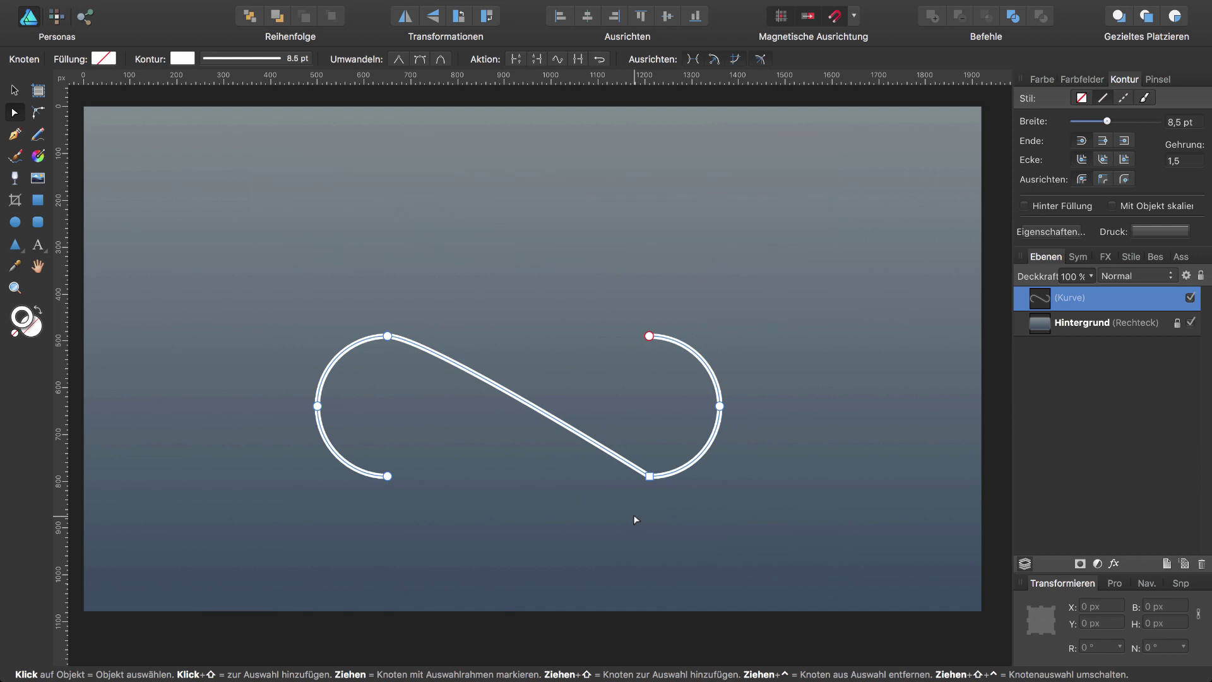
{"action": "left_click", "coordinate": [650, 476]}
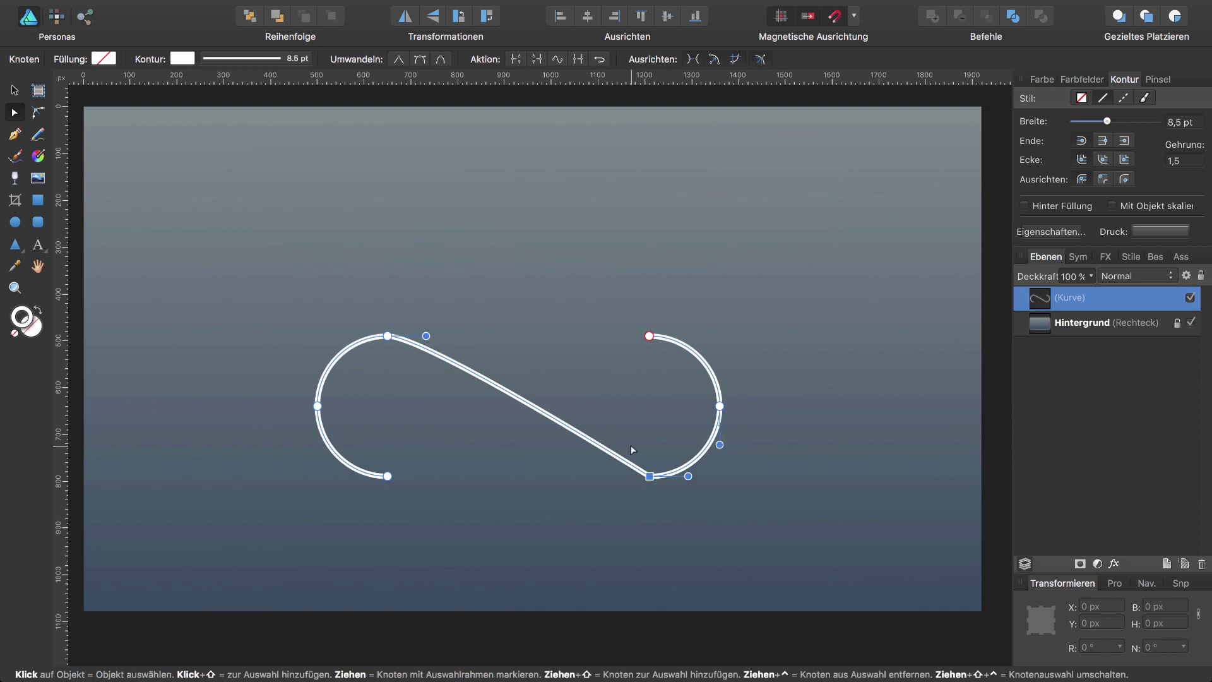
Convert the junction node at the right arc's bottom end to a smooth node.
{"action": "left_click", "coordinate": [650, 477]}
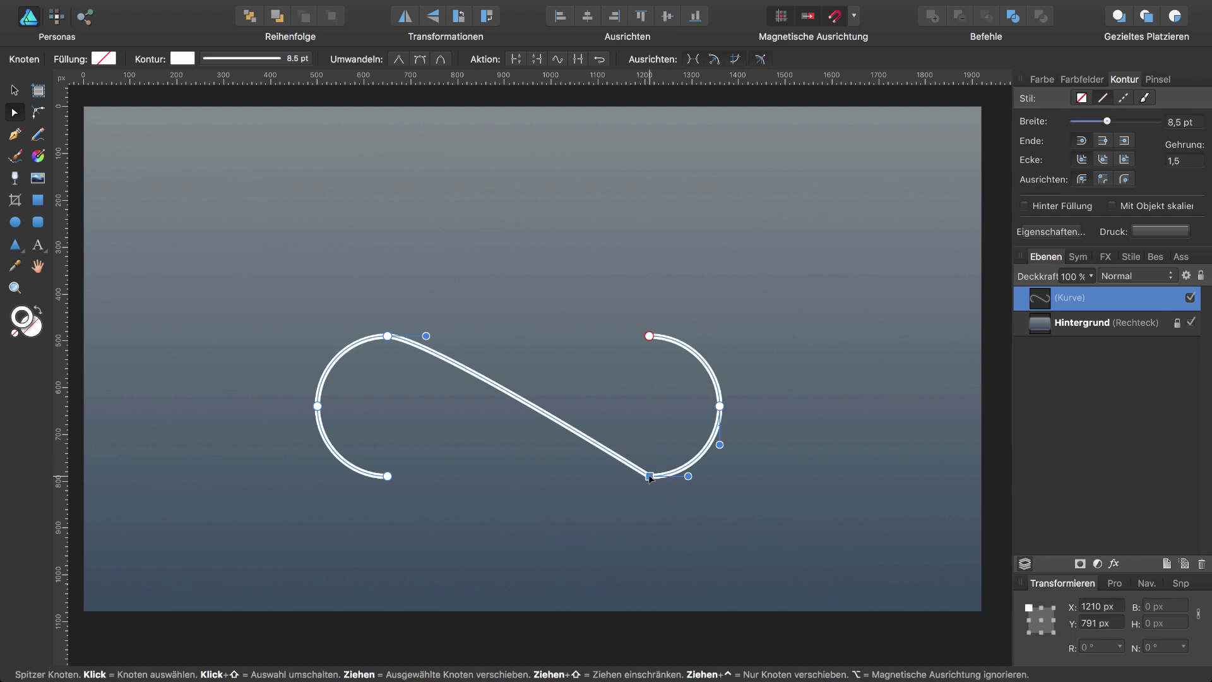
{"action": "left_click", "coordinate": [420, 60]}
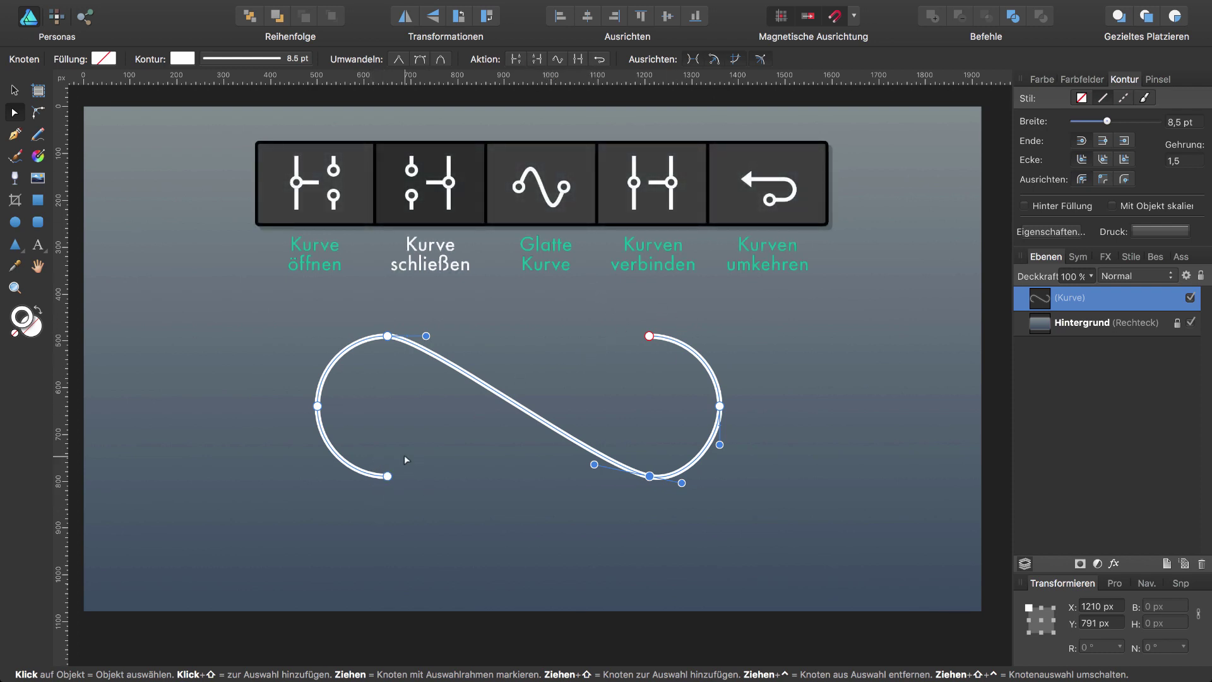
Close the S-shaped path into a complete figure-eight infinity loop.
{"action": "left_click", "coordinate": [537, 59]}
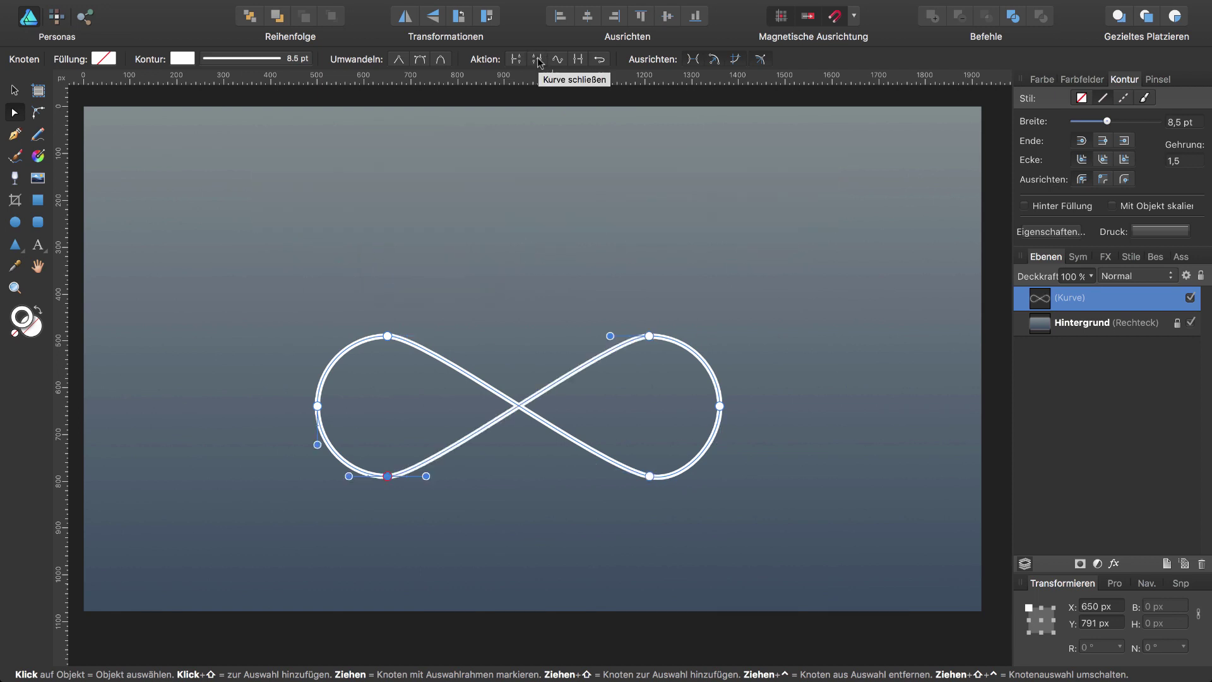